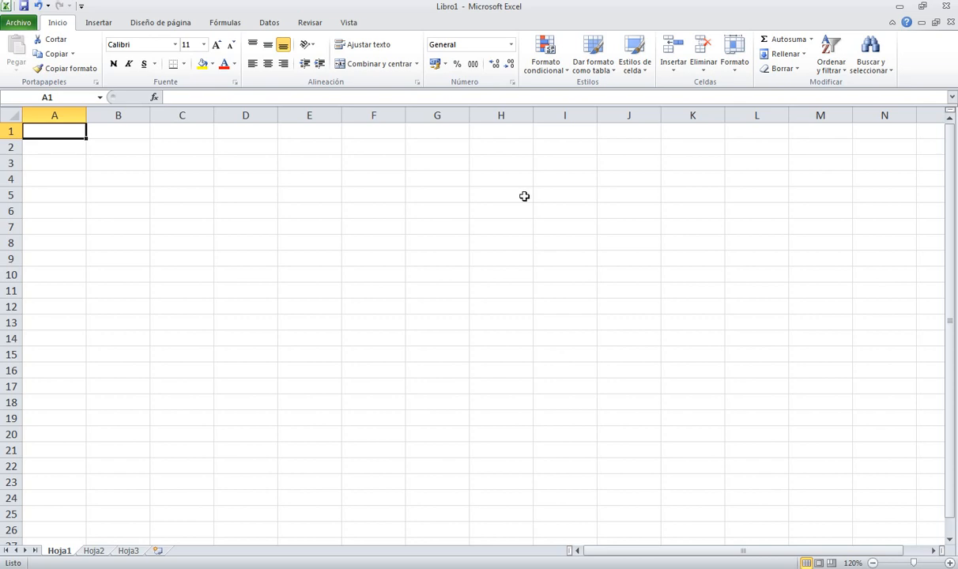
# Start an external data import from Access and open the Neptuno database in the Documents library.
pyautogui.click(267, 22)
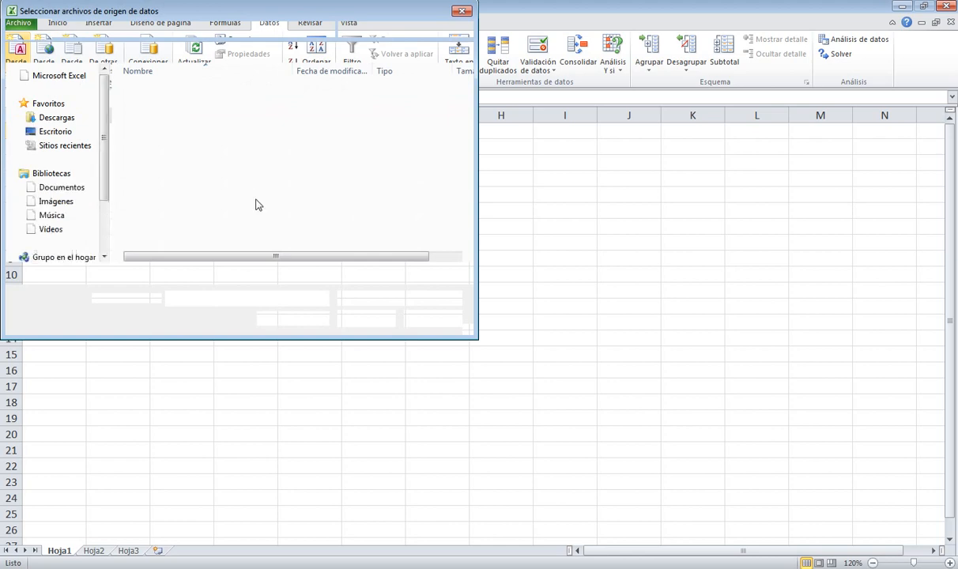
pyautogui.click(60, 190)
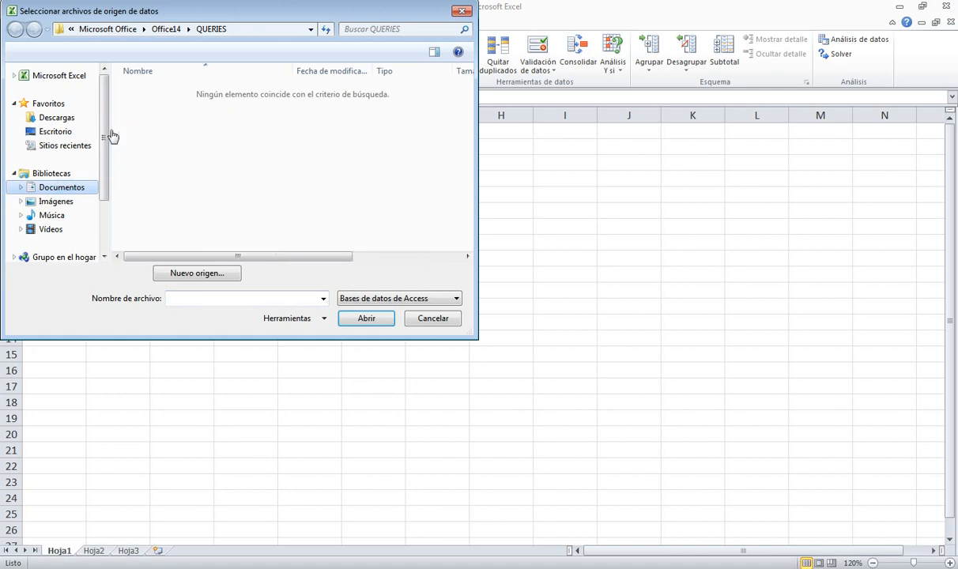
pyautogui.scroll(-1, 108, 130)
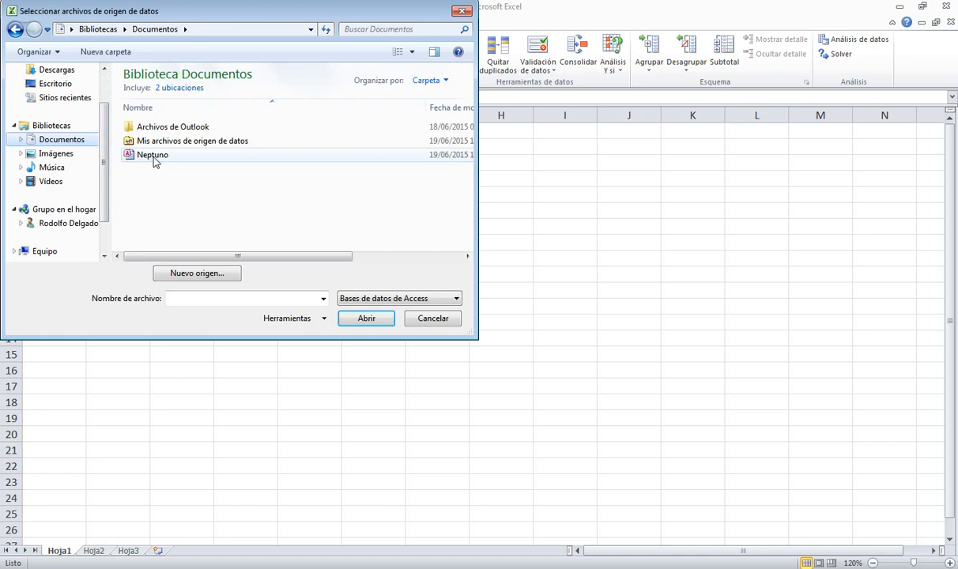
pyautogui.click(153, 156)
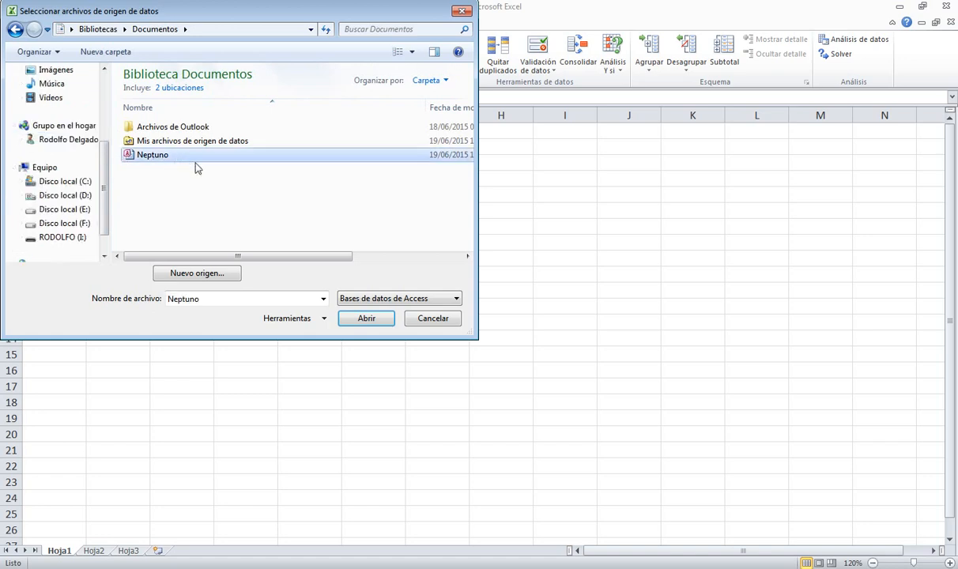
pyautogui.click(366, 319)
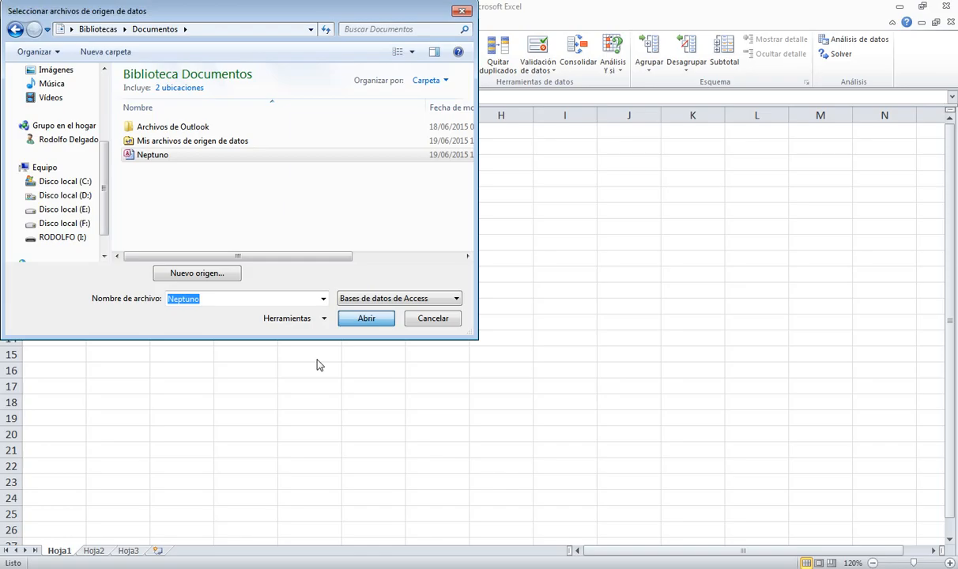
pyautogui.press('Return')
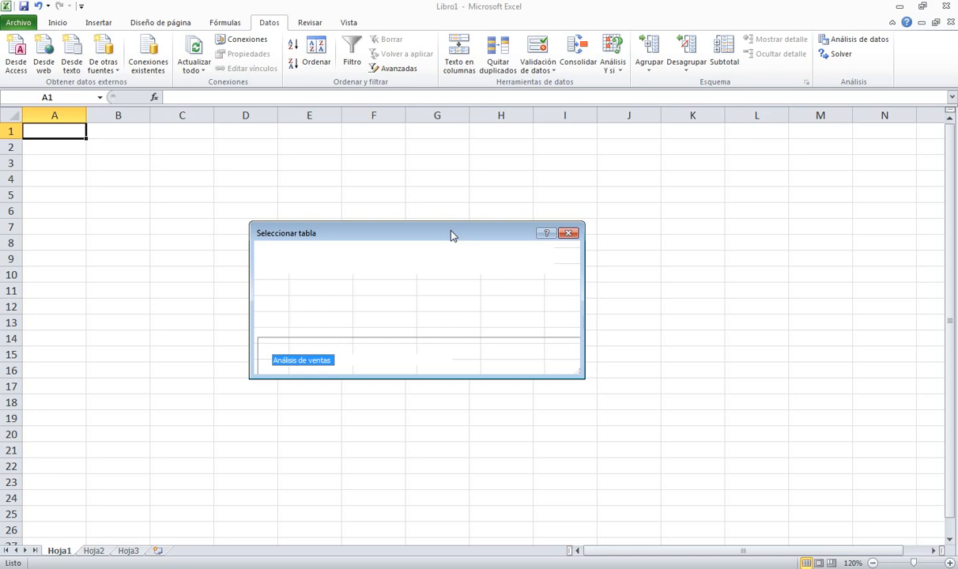
# Import the database's "Ventas de productos por categoría" query as a table into the existing worksheet at cell A1.
pyautogui.moveTo(418, 188); pyautogui.dragTo(416, 185)
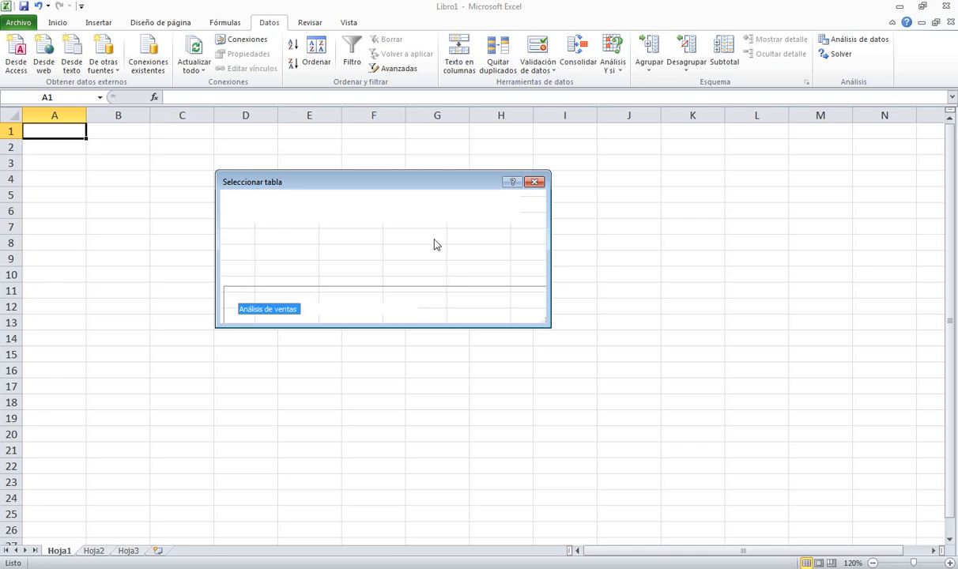
pyautogui.scroll(-4, 416, 252)
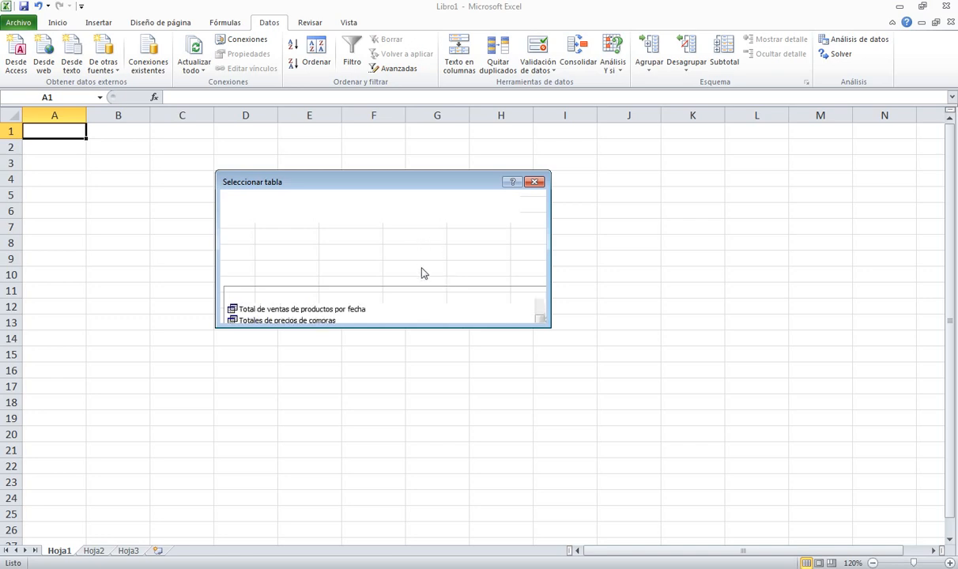
pyautogui.scroll(-2, 422, 268)
pyautogui.scroll(1, 421, 268)
pyautogui.scroll(-1, 421, 268)
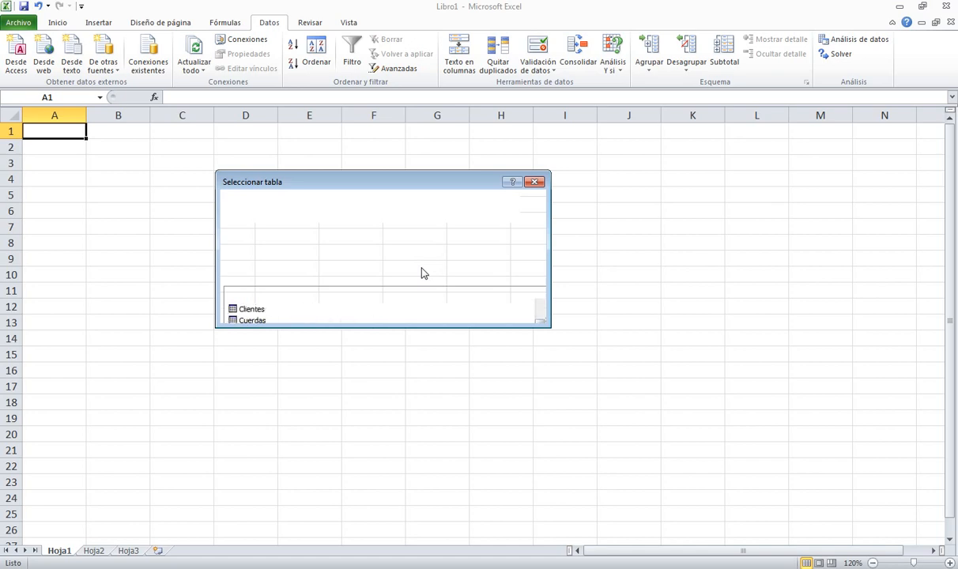
pyautogui.scroll(-3, 421, 273)
pyautogui.scroll(1, 421, 273)
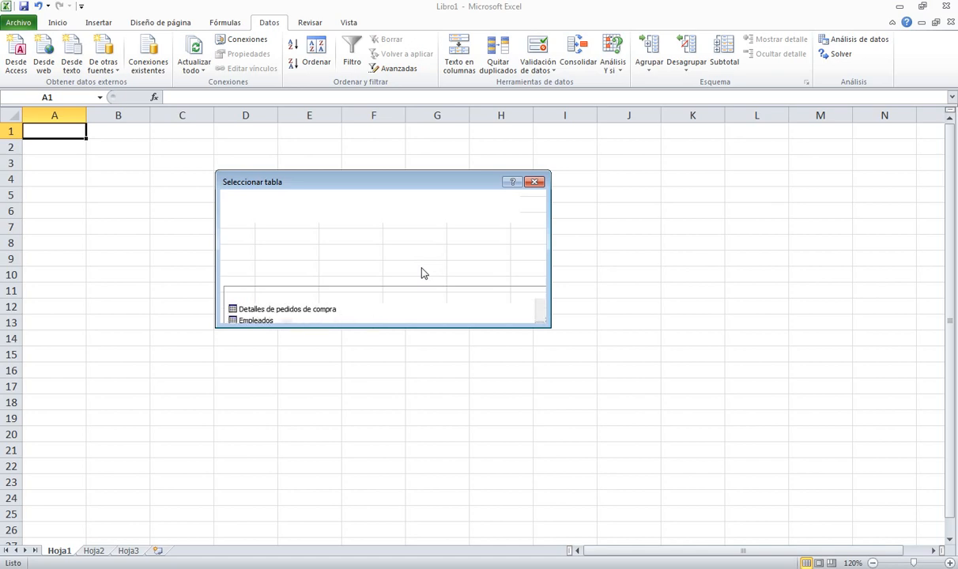
pyautogui.scroll(1, 421, 273)
pyautogui.scroll(1, 421, 273)
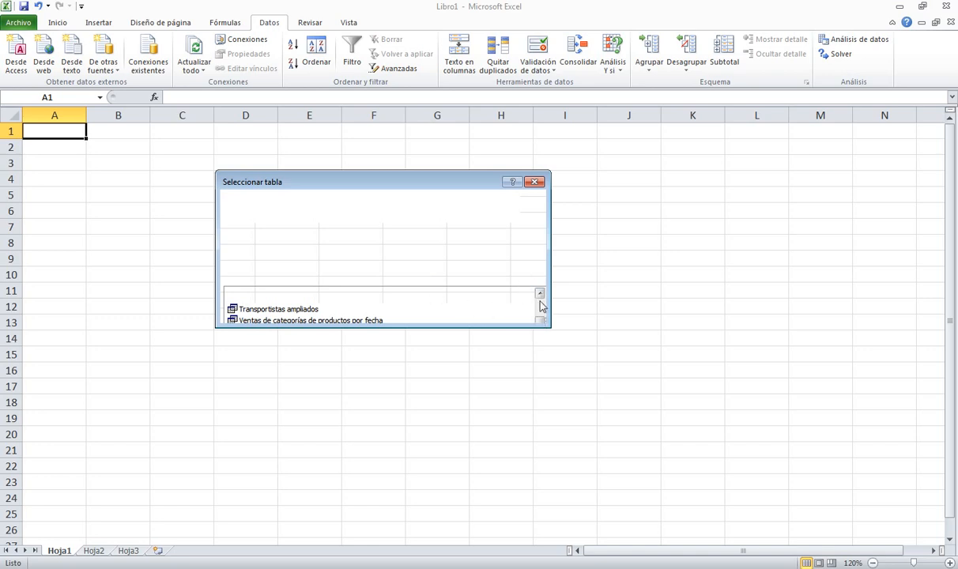
pyautogui.click(540, 293)
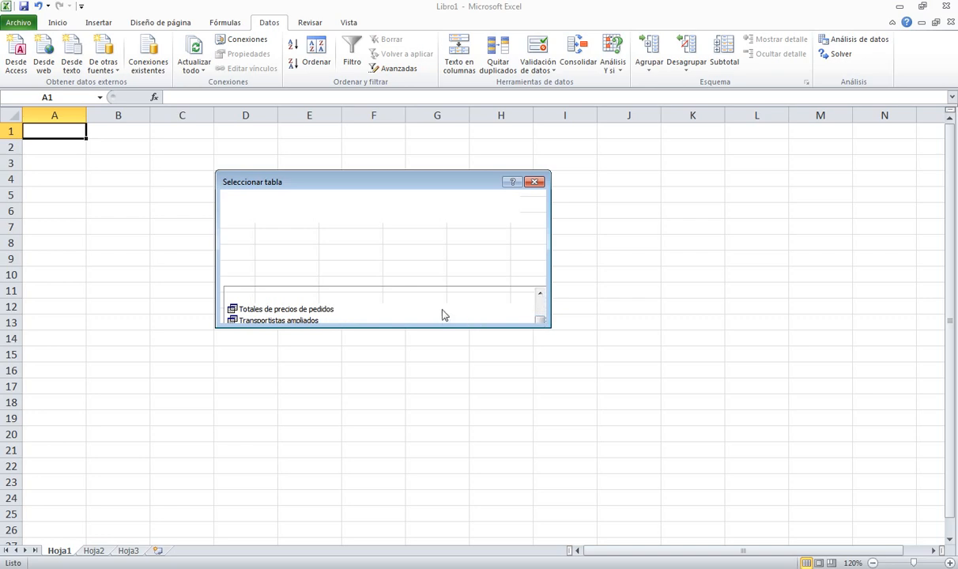
pyautogui.click(320, 310)
pyautogui.press('Down')
pyautogui.press('Down')
pyautogui.press('Down')
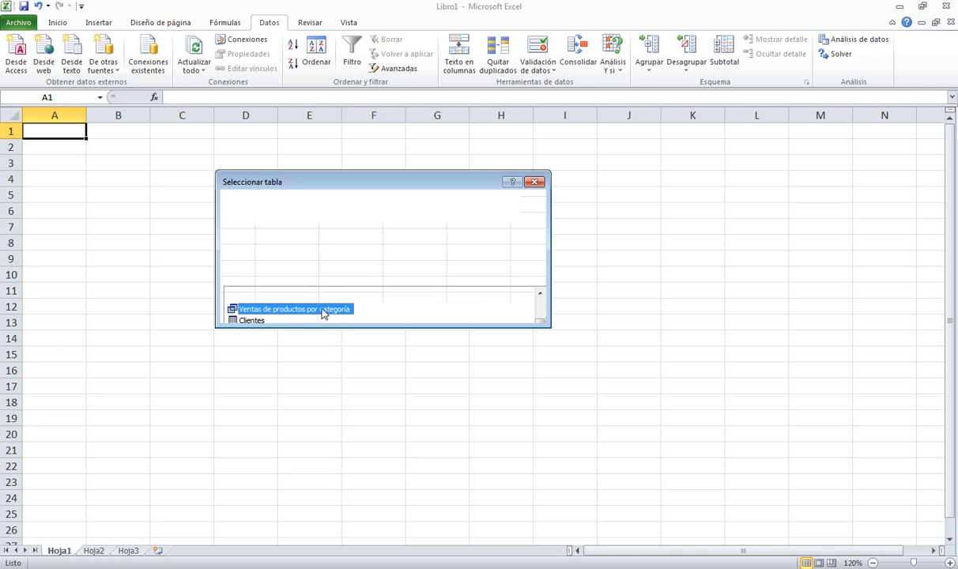
pyautogui.doubleClick(321, 309)
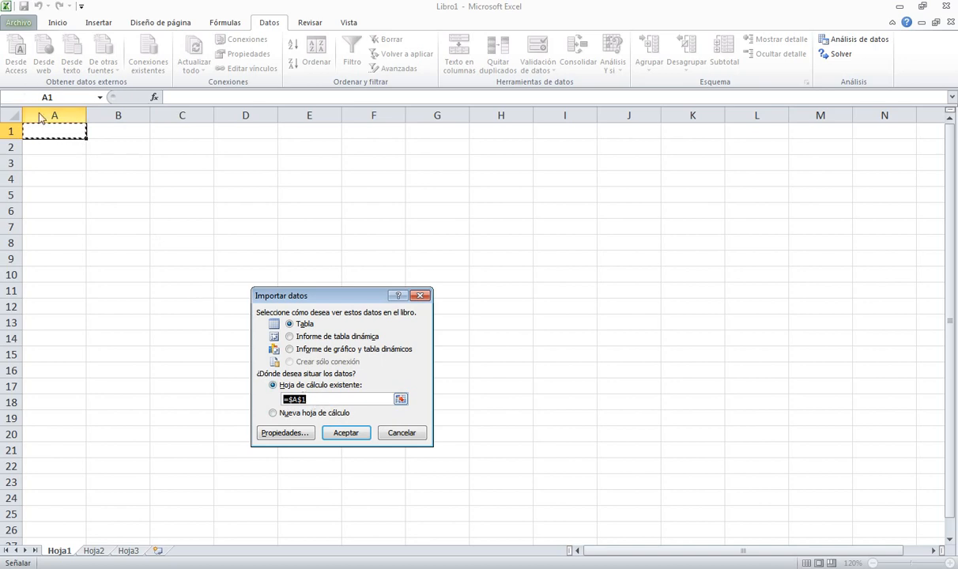
pyautogui.click(345, 433)
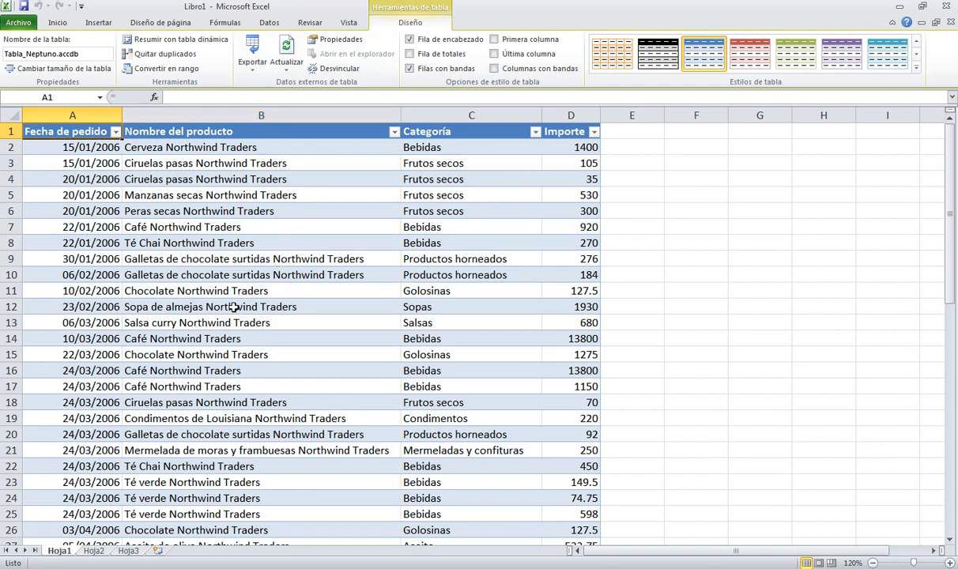
# Examine the imported sales rows from the first order date to the last.
pyautogui.scroll(-11, 233, 306)
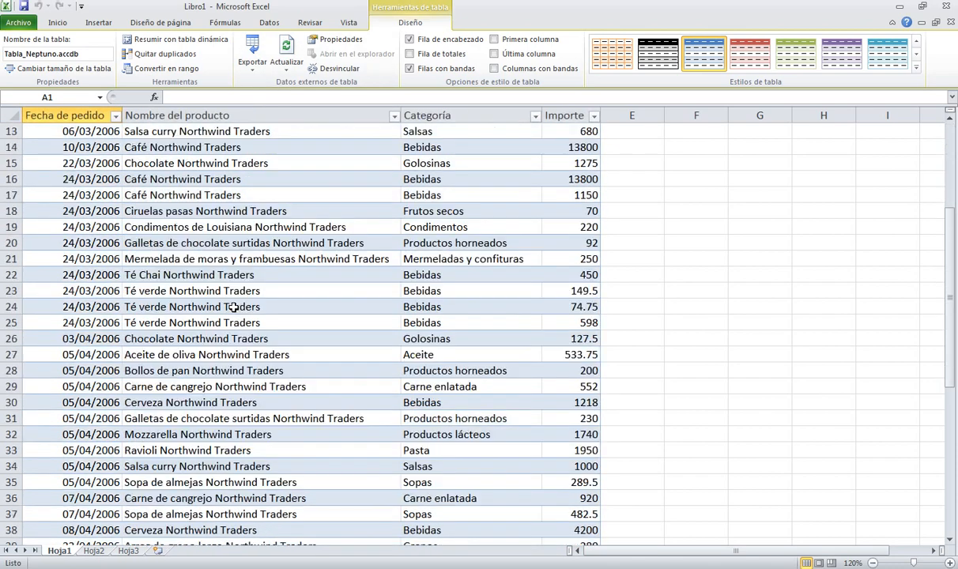
pyautogui.scroll(-3, 233, 306)
pyautogui.scroll(14, 234, 307)
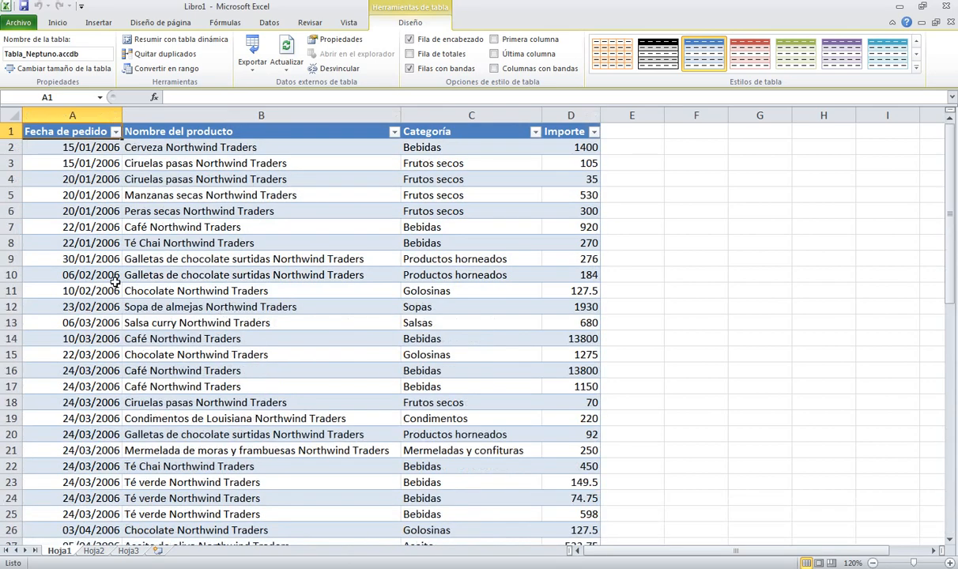
pyautogui.click(99, 149)
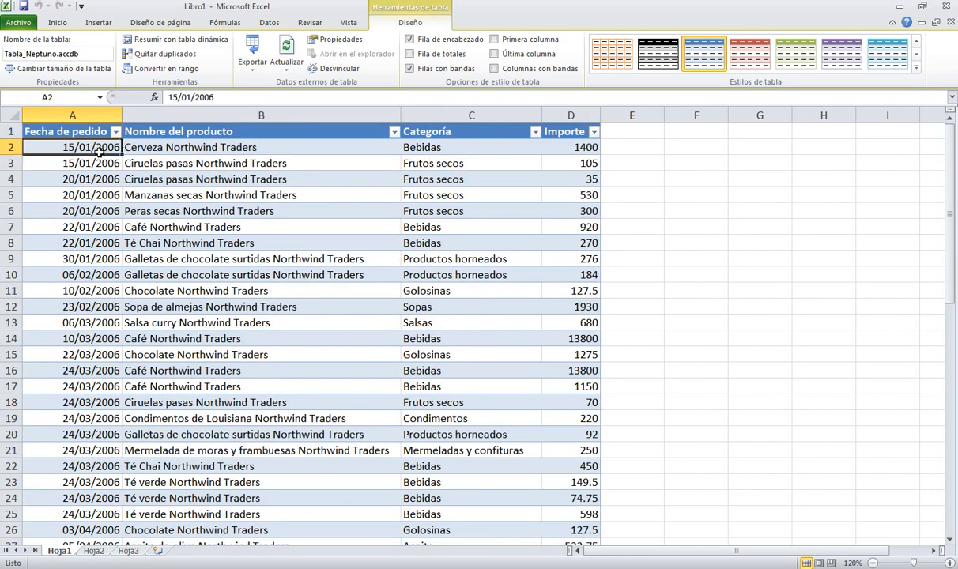
pyautogui.scroll(-14, 190, 195)
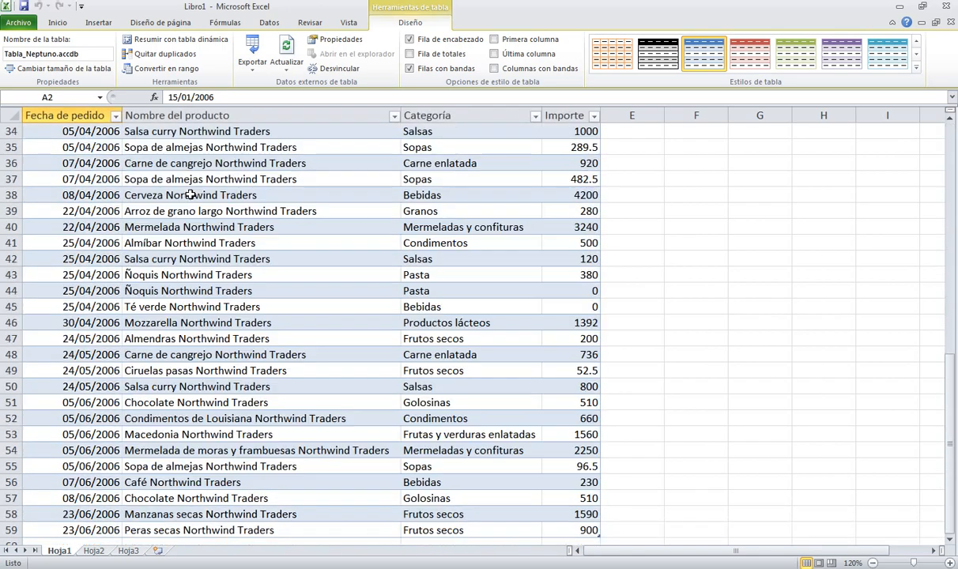
pyautogui.scroll(8, 191, 194)
pyautogui.scroll(6, 190, 194)
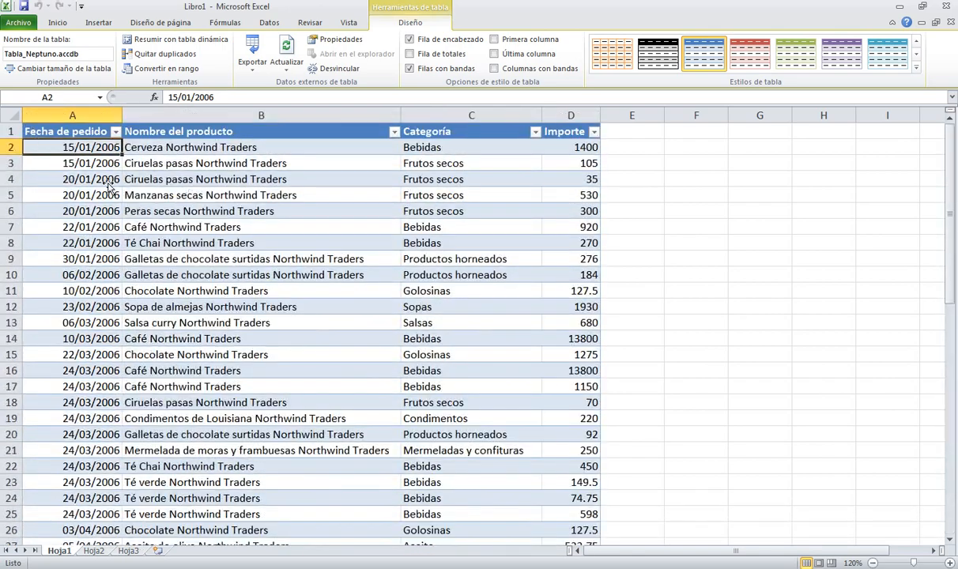
pyautogui.scroll(-13, 108, 181)
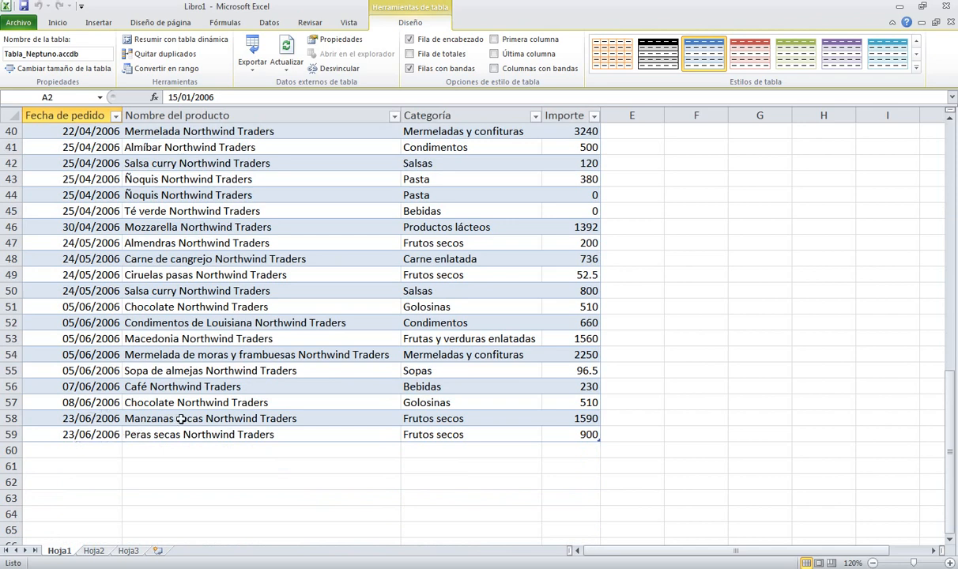
pyautogui.scroll(13, 181, 420)
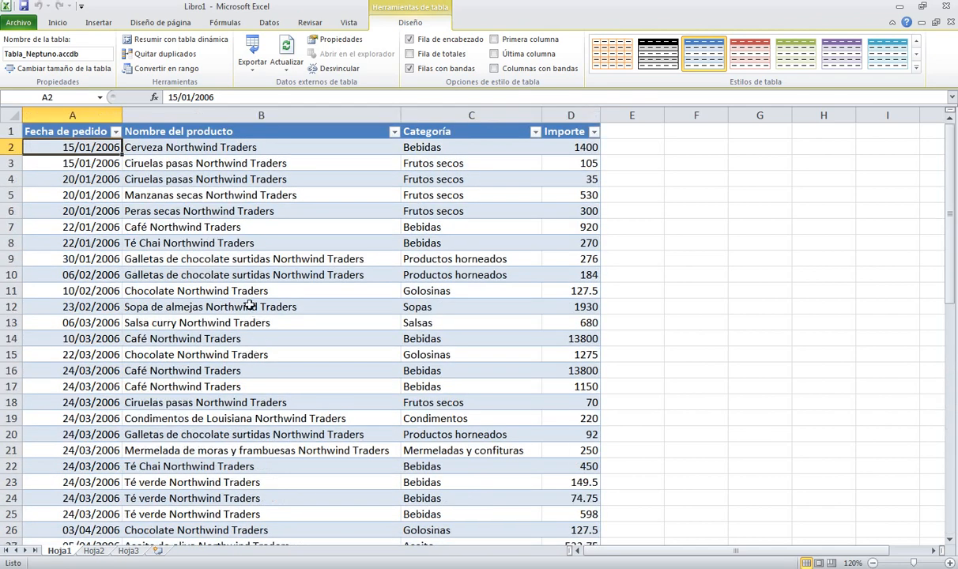
pyautogui.click(249, 305)
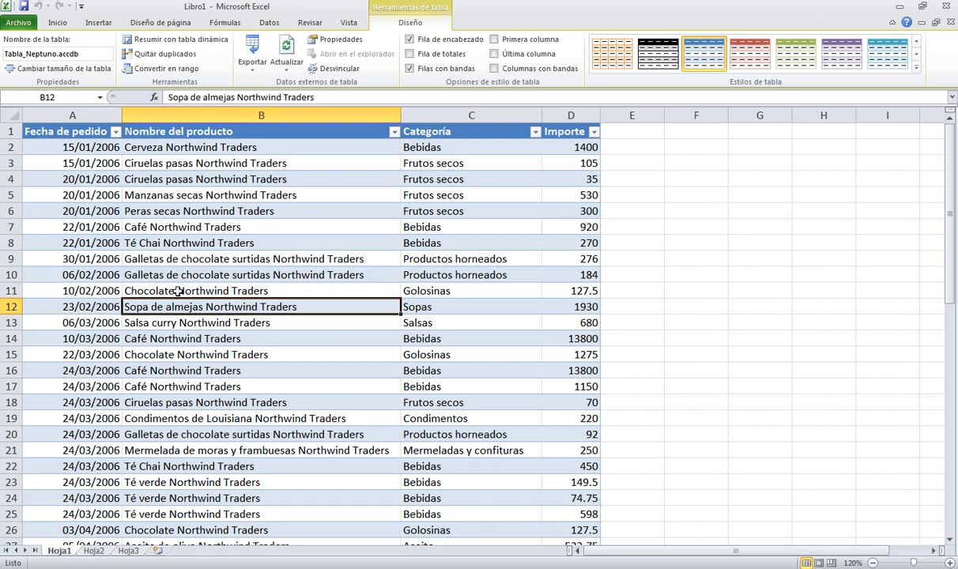
# Select the whole imported table including its headers and name the range Ventas.
pyautogui.click(76, 132)
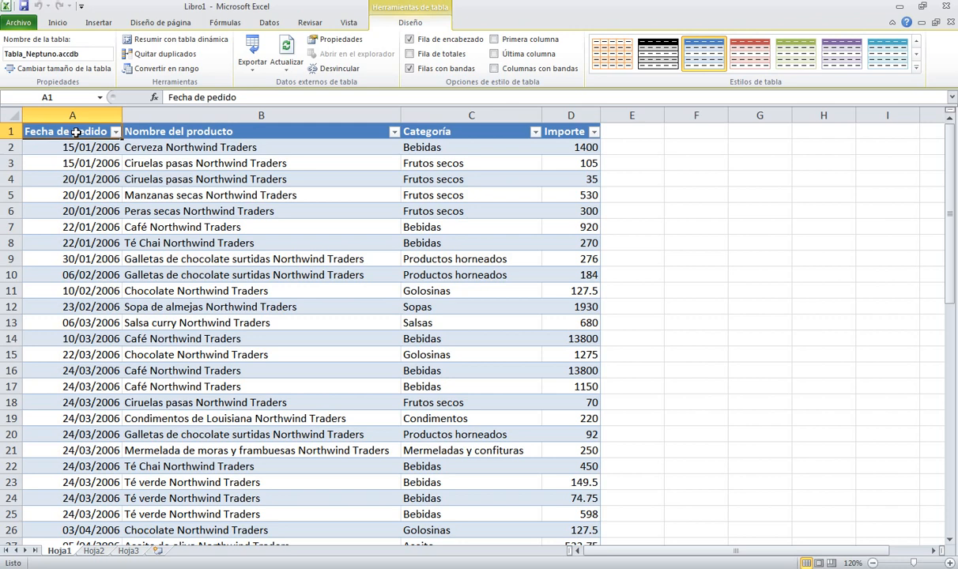
pyautogui.hotkey('ctrl', 'shift', 'Down')
pyautogui.hotkey('ctrl', 'shift', 'Right')
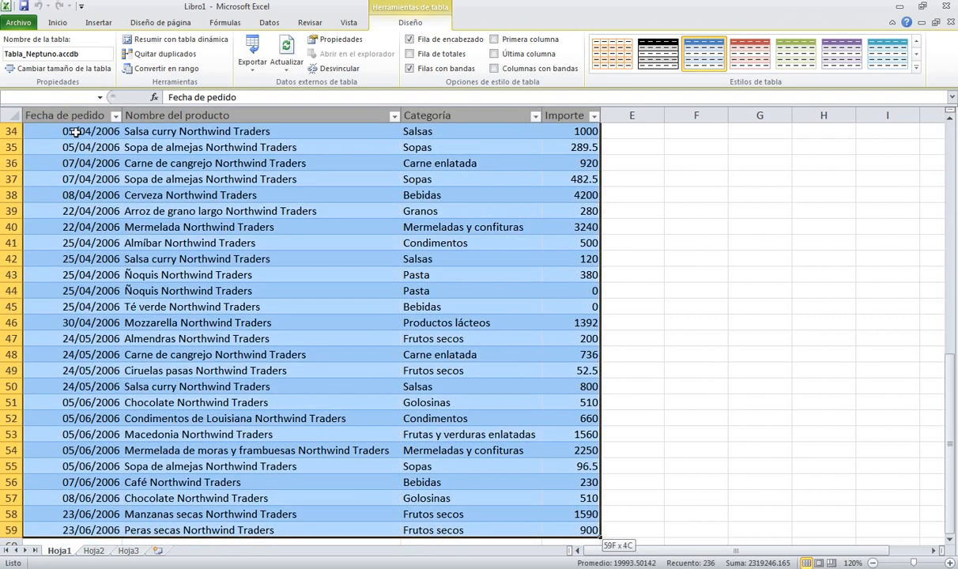
pyautogui.click(49, 97)
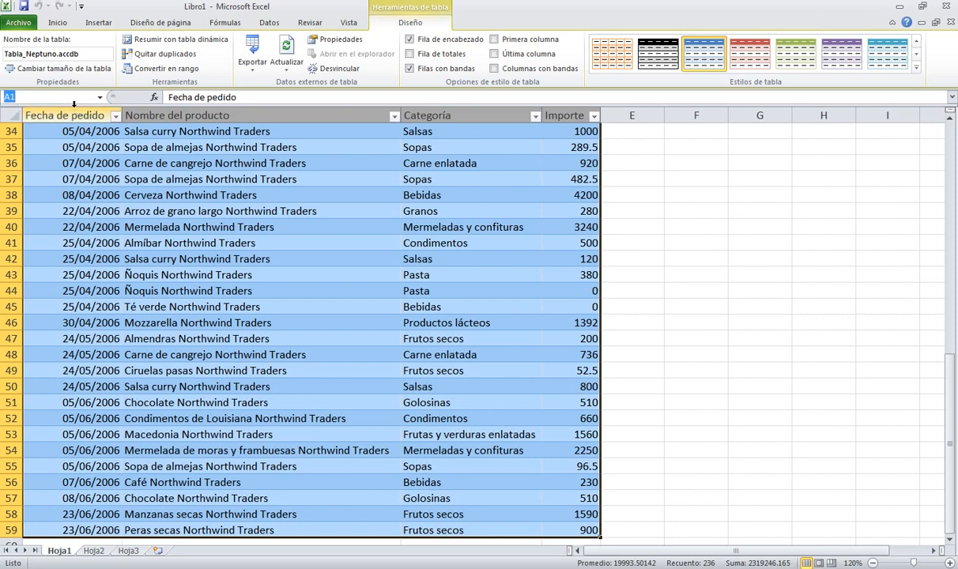
pyautogui.write('Ventas')
pyautogui.press('Return')
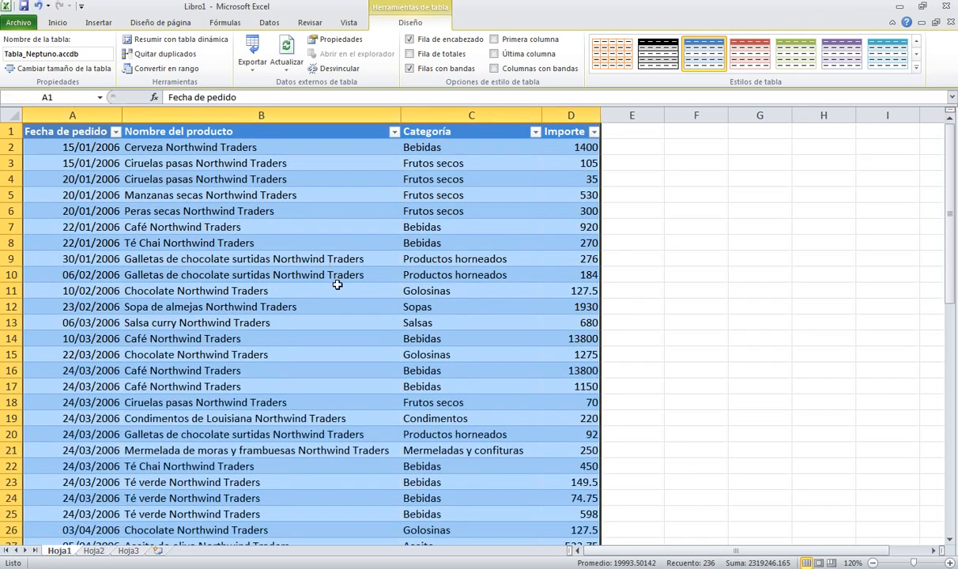
pyautogui.click(186, 211)
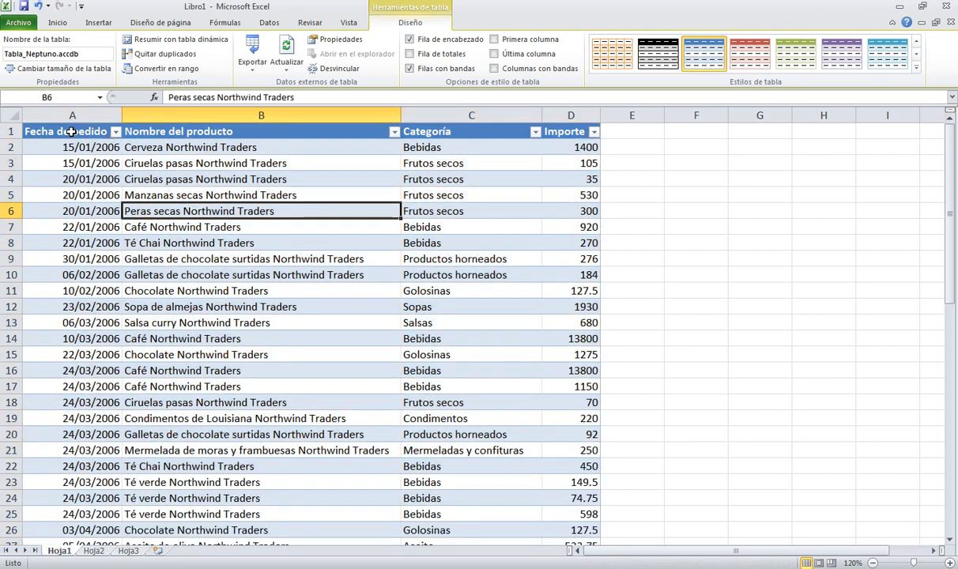
pyautogui.moveTo(71, 132); pyautogui.dragTo(563, 472)
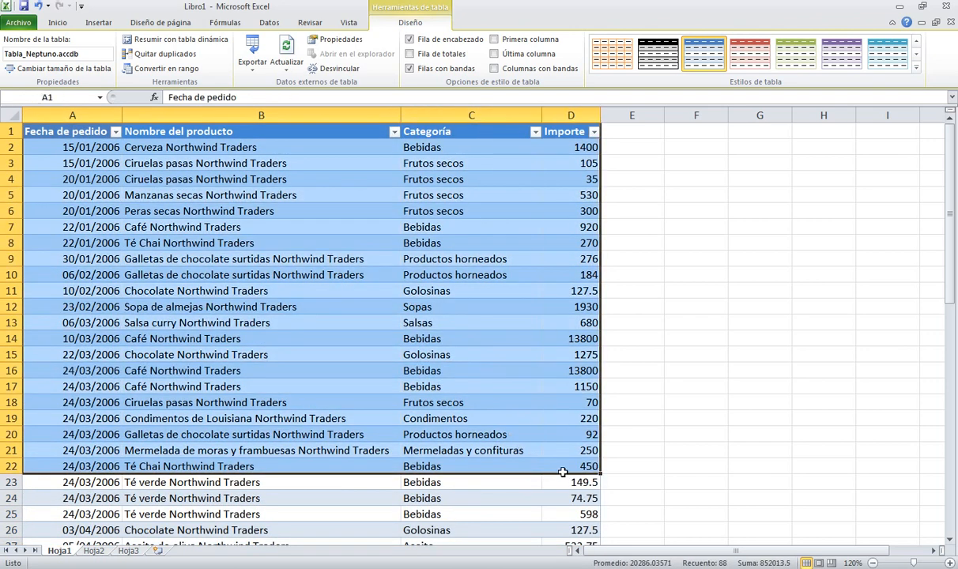
pyautogui.click(325, 335)
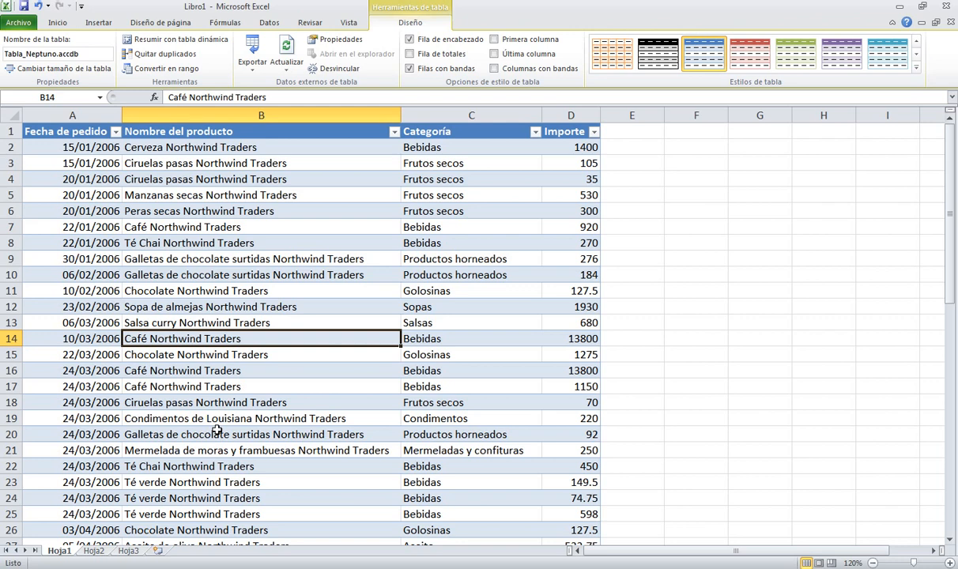
# Create a pivot table from the range ventas on the existing sheet Hoja2 at cell A1.
pyautogui.click(94, 551)
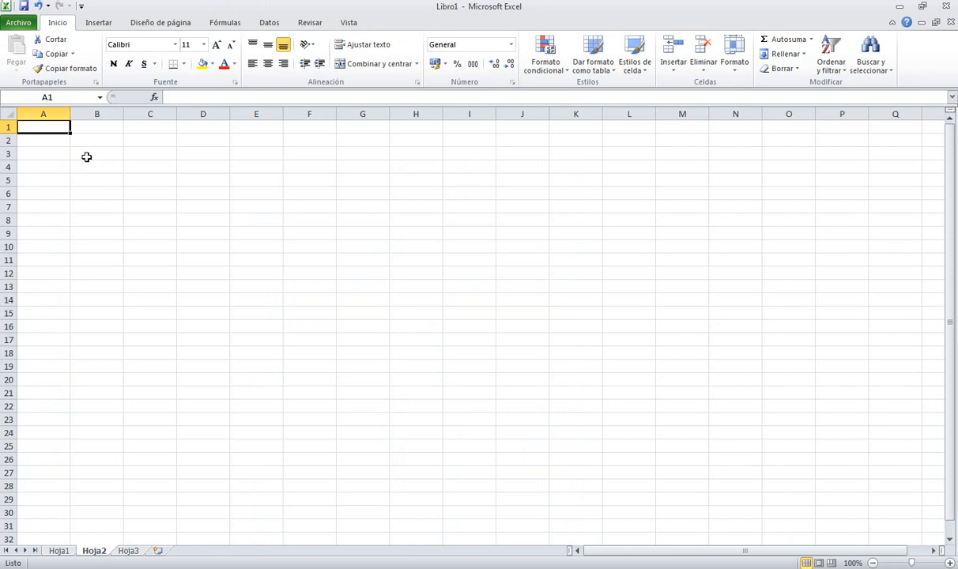
pyautogui.click(100, 24)
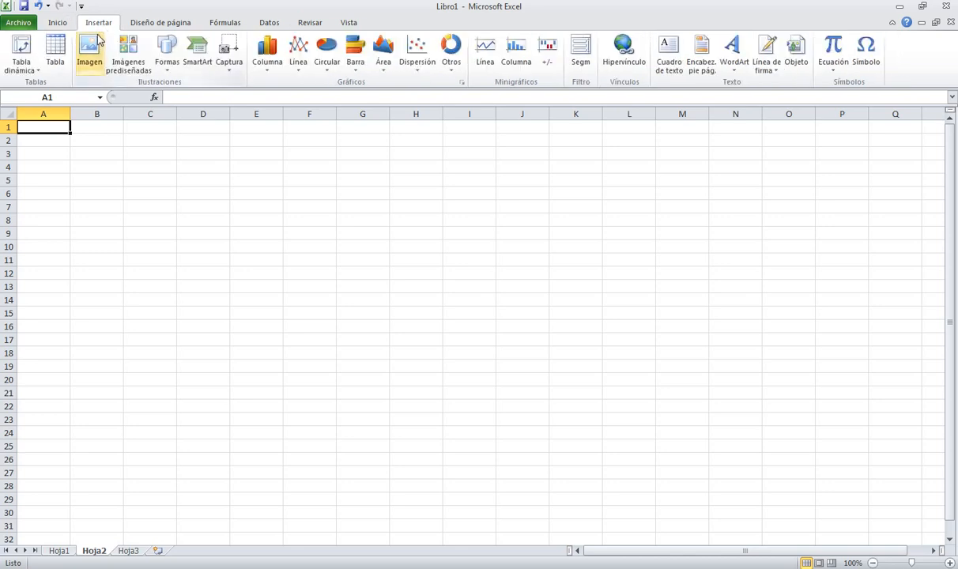
pyautogui.click(21, 49)
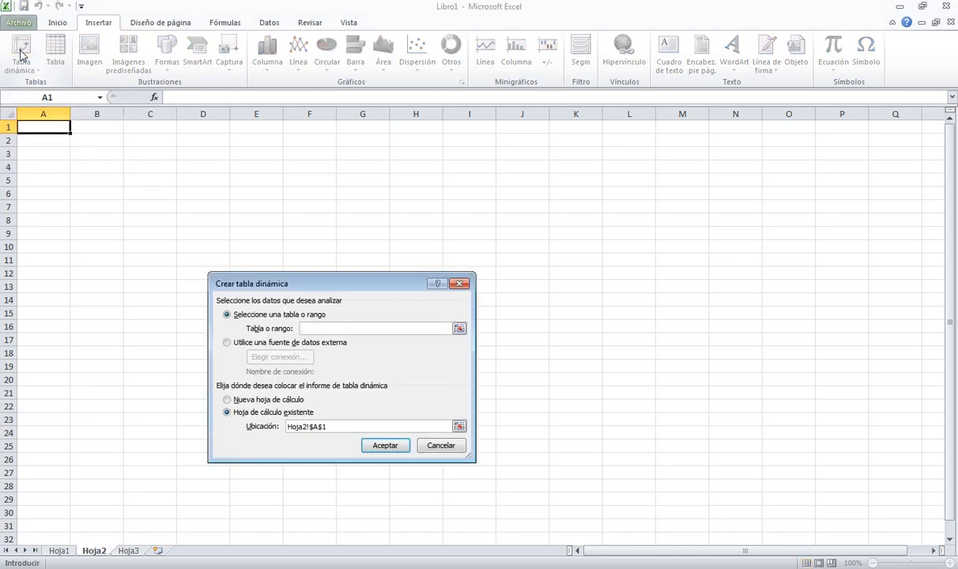
pyautogui.moveTo(364, 288); pyautogui.dragTo(387, 207)
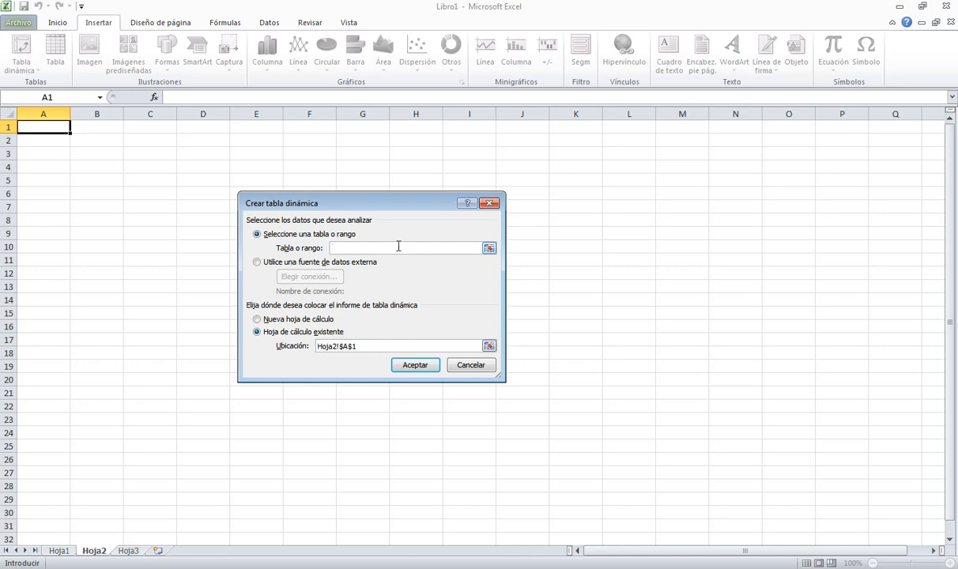
pyautogui.write('ventas')
pyautogui.click(412, 365)
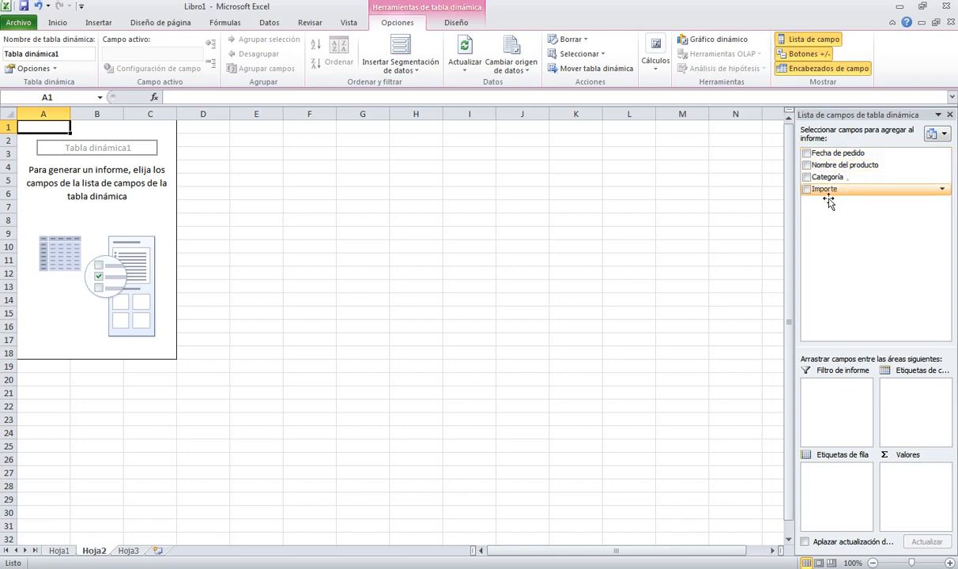
# Compare the fields available to the pivot table with the columns and sales rows of the source table on Hoja1.
pyautogui.click(57, 551)
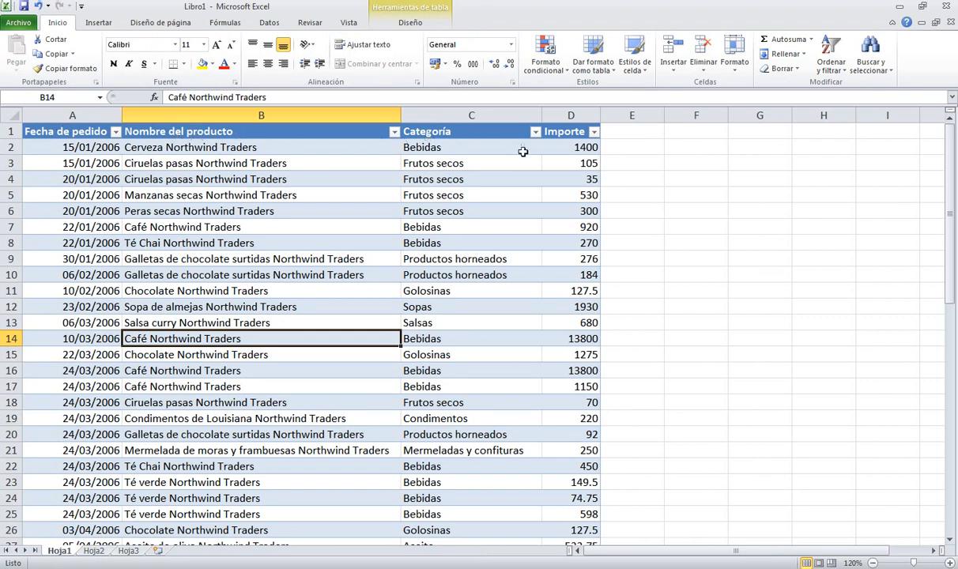
pyautogui.click(94, 550)
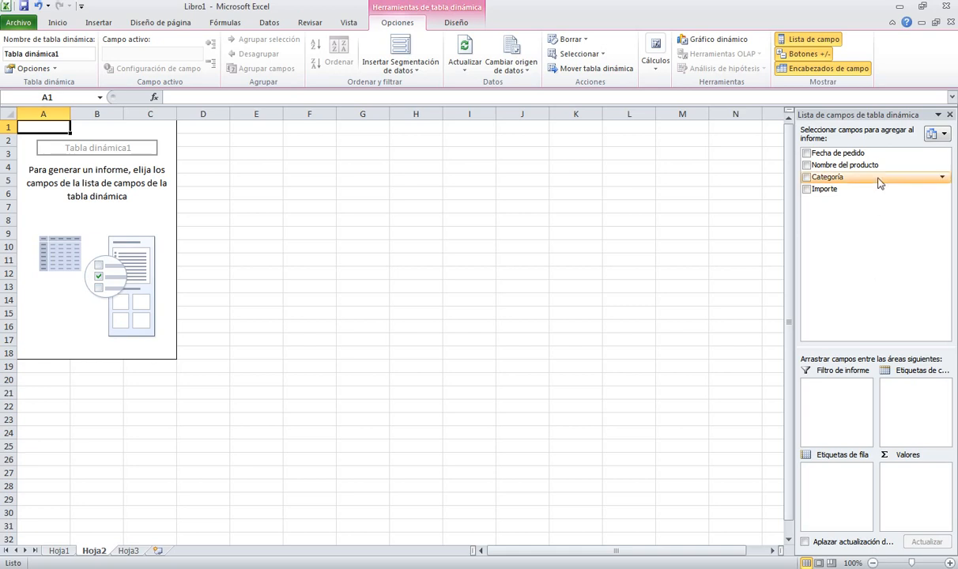
pyautogui.moveTo(879, 182); pyautogui.dragTo(862, 226)
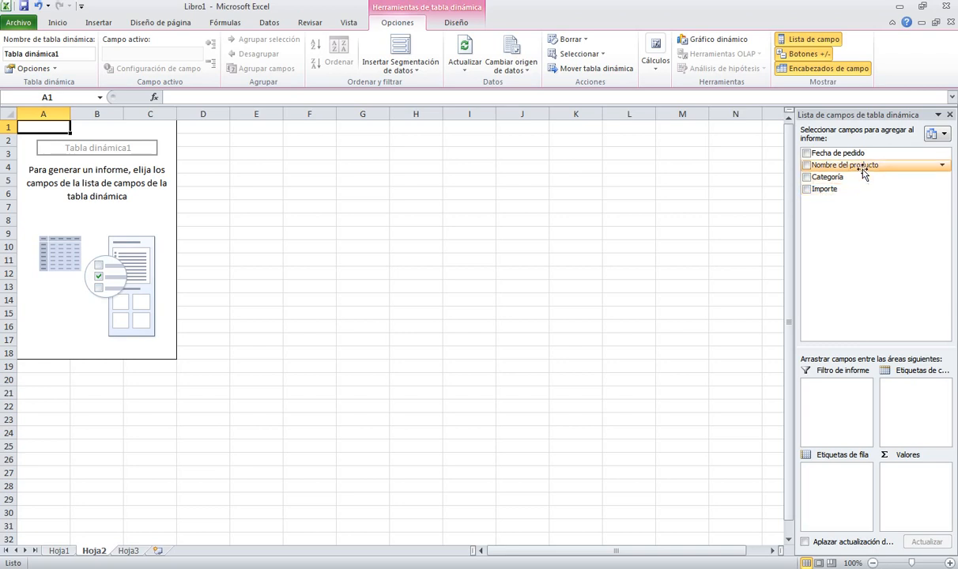
pyautogui.click(58, 551)
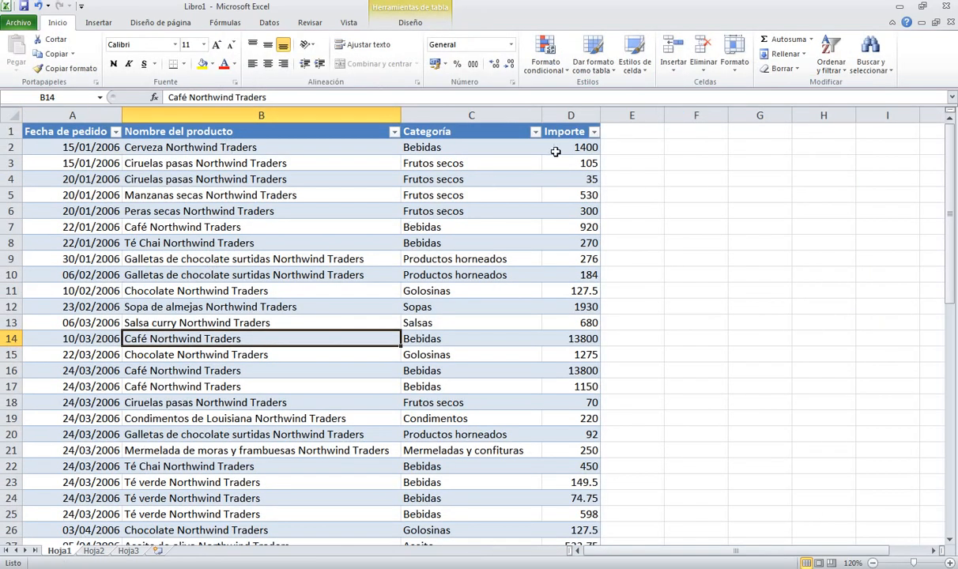
pyautogui.click(92, 551)
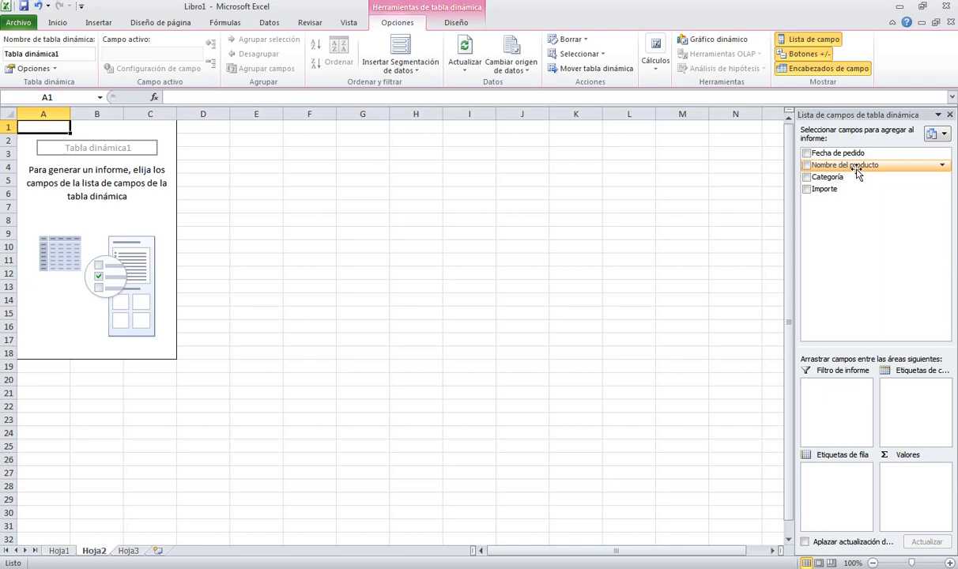
pyautogui.click(62, 550)
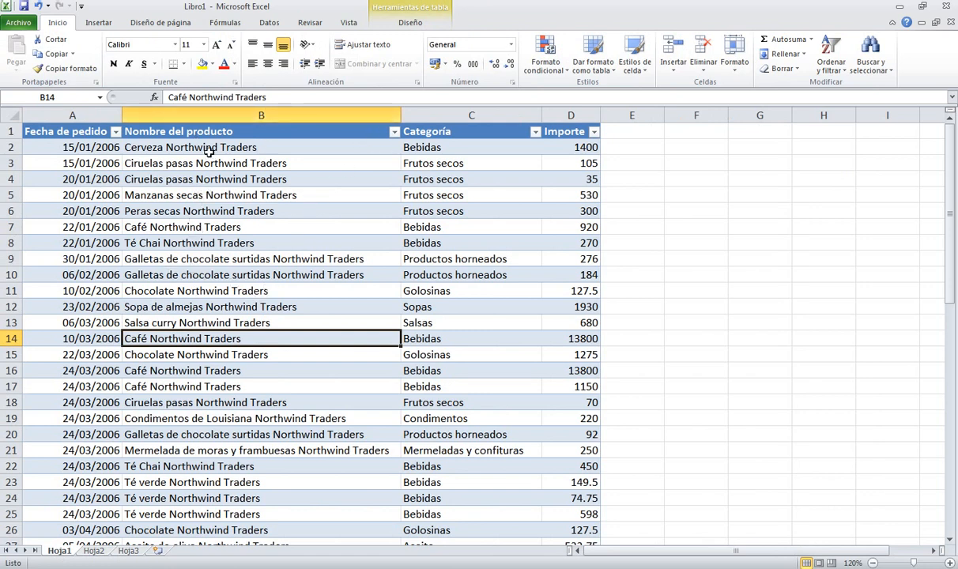
pyautogui.scroll(-9, 207, 151)
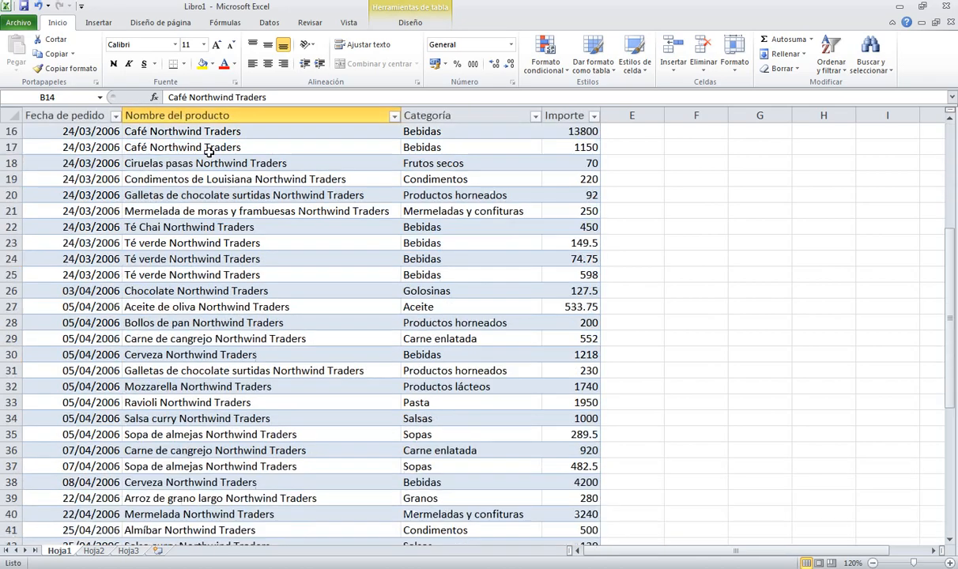
pyautogui.scroll(-5, 207, 152)
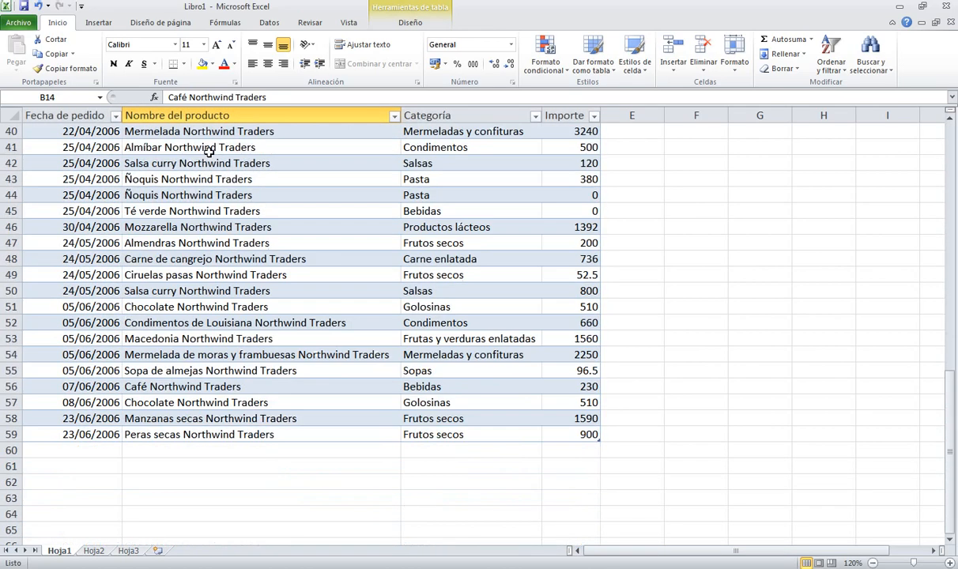
pyautogui.scroll(13, 207, 151)
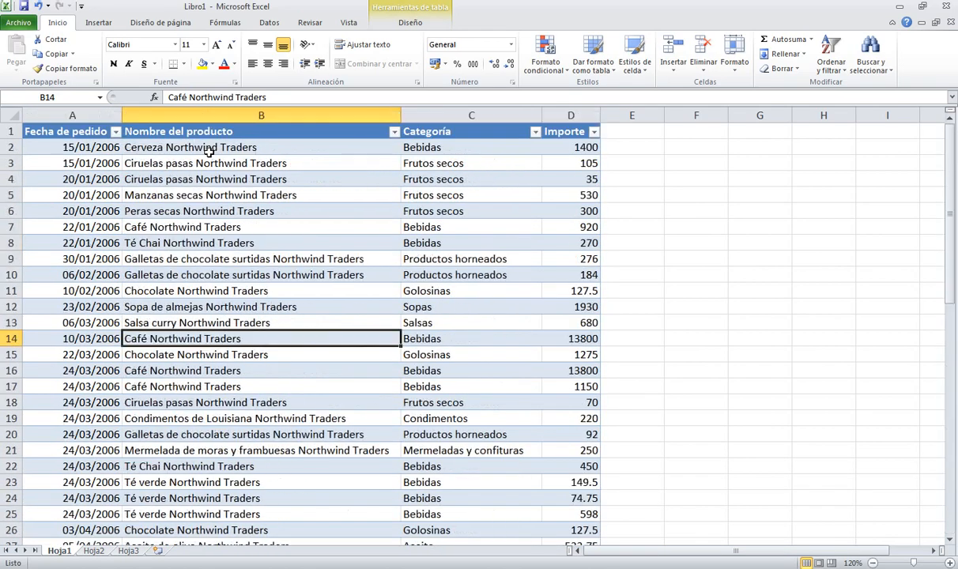
pyautogui.click(93, 553)
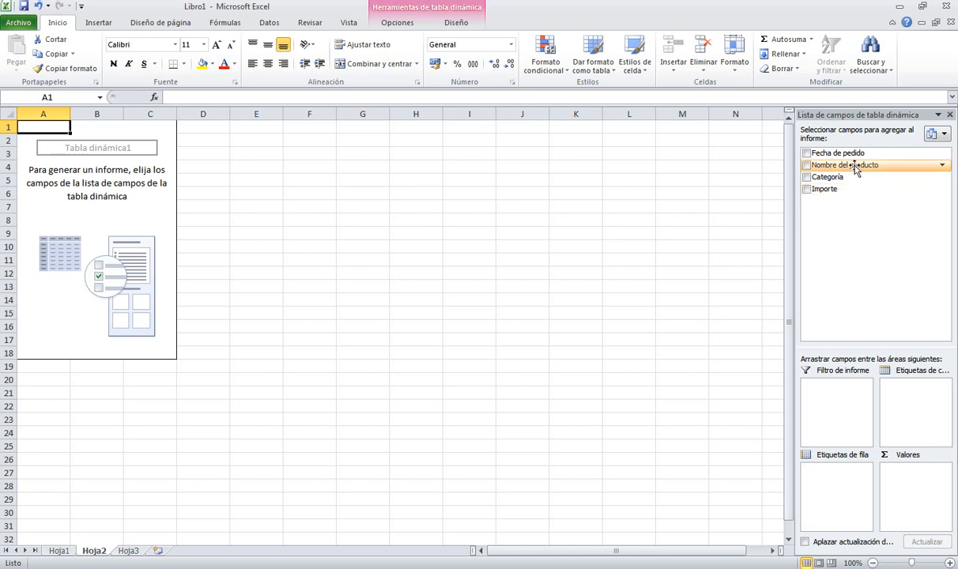
# Add Nombre del producto as the pivot table's row labels and Importe as its summed values.
pyautogui.moveTo(853, 171); pyautogui.dragTo(840, 485)
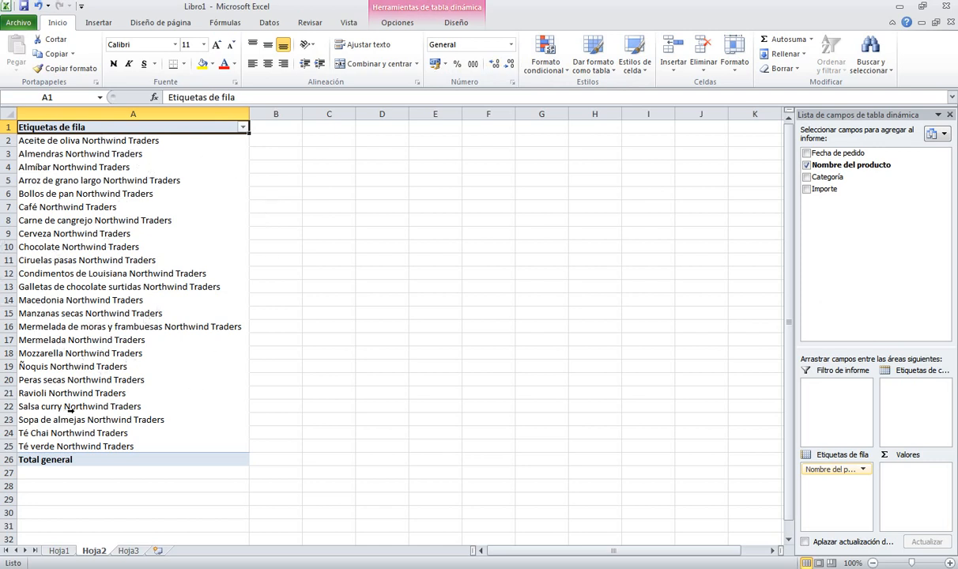
pyautogui.click(58, 550)
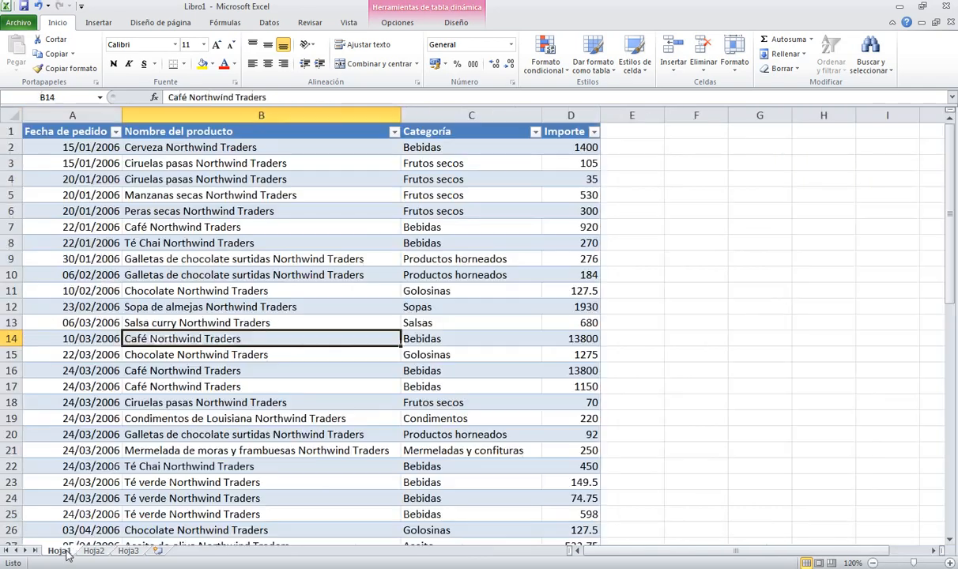
pyautogui.scroll(-4, 219, 354)
pyautogui.scroll(4, 256, 343)
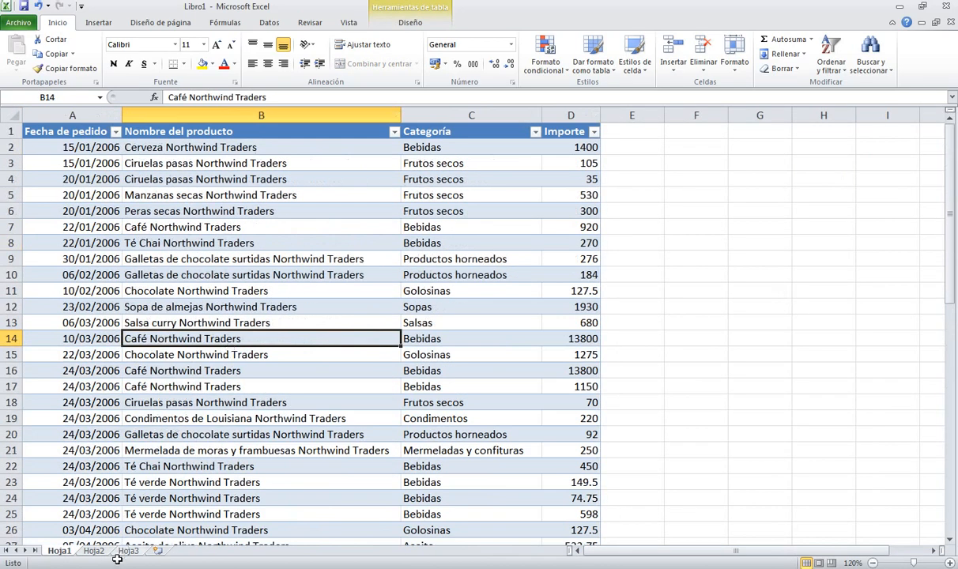
pyautogui.click(95, 549)
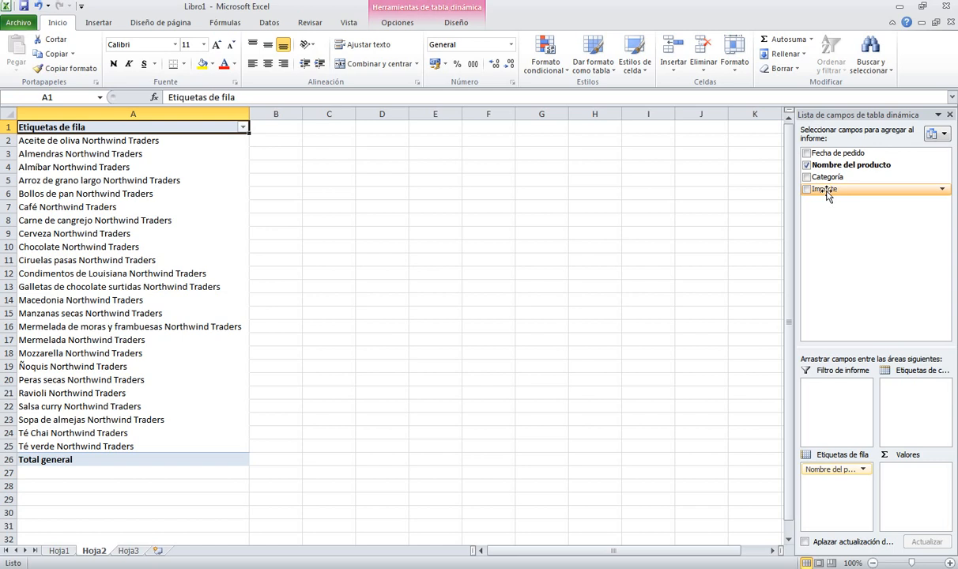
pyautogui.moveTo(826, 193); pyautogui.dragTo(900, 430)
pyautogui.moveTo(910, 469); pyautogui.dragTo(913, 482)
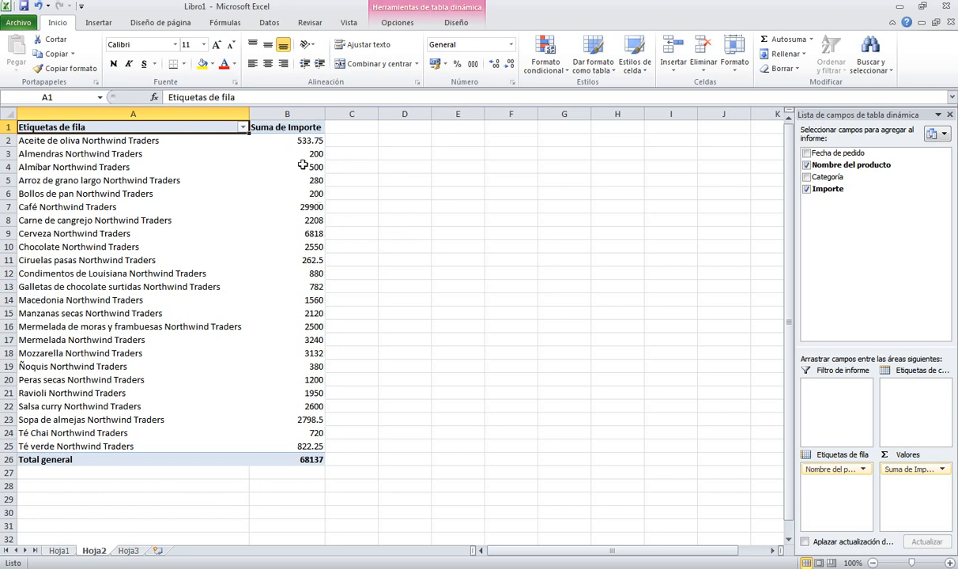
# Format the Suma de Importe amounts, including the grand total, with the S/. Español (Perú) accounting format.
pyautogui.moveTo(294, 140); pyautogui.dragTo(288, 455)
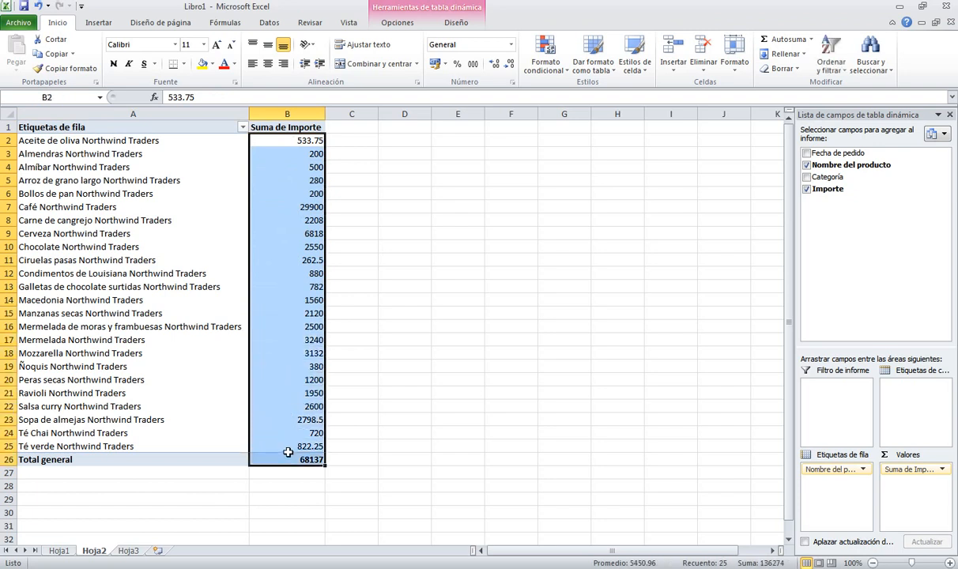
pyautogui.click(446, 64)
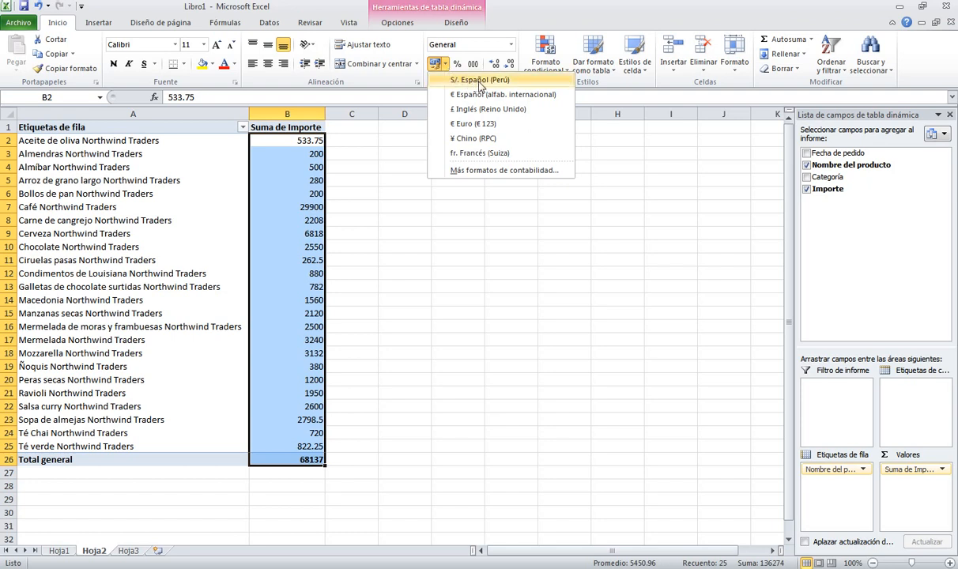
pyautogui.click(479, 82)
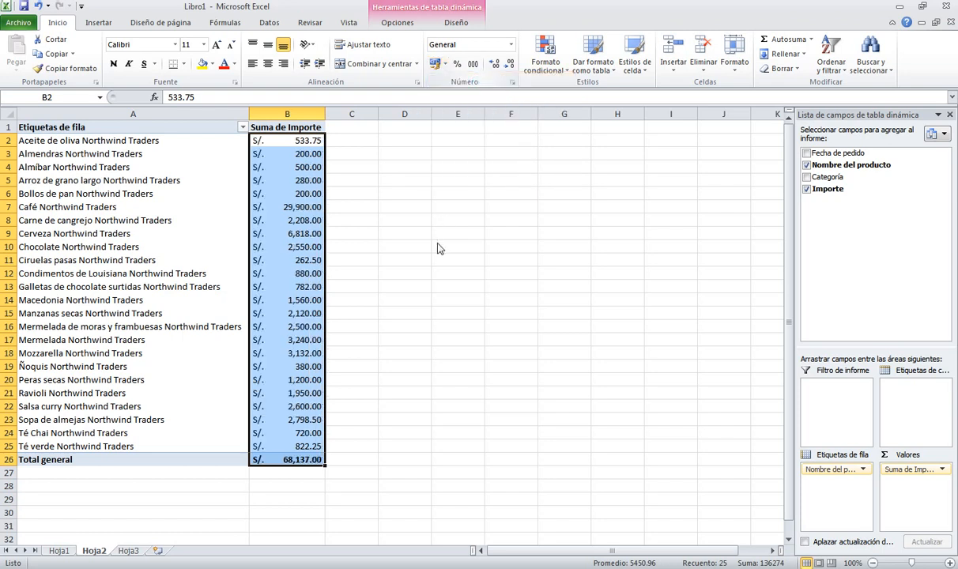
pyautogui.click(213, 261)
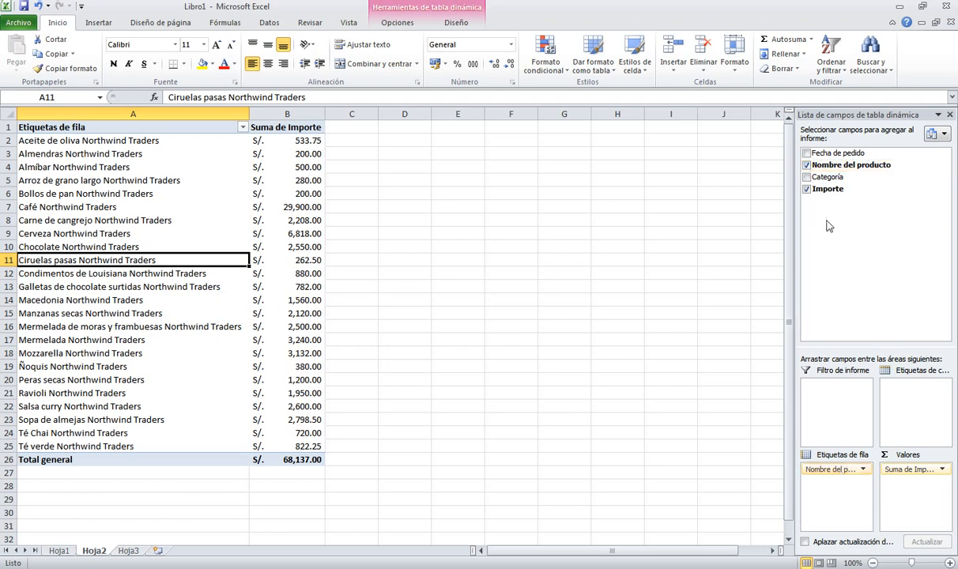
# Regroup the pivot table's row labels by Categoría, with Nombre del producto nested beneath it.
pyautogui.click(806, 166)
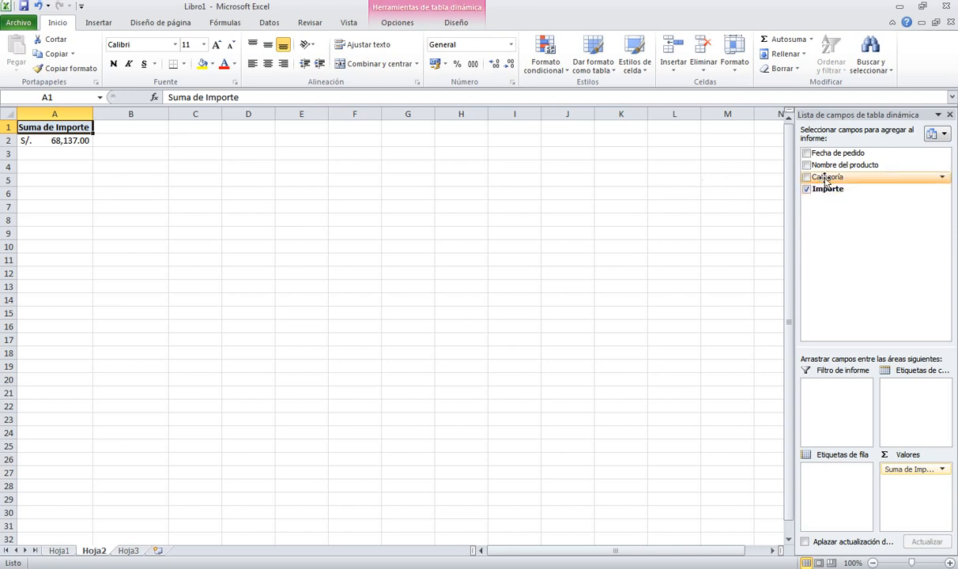
pyautogui.moveTo(825, 178); pyautogui.dragTo(846, 494)
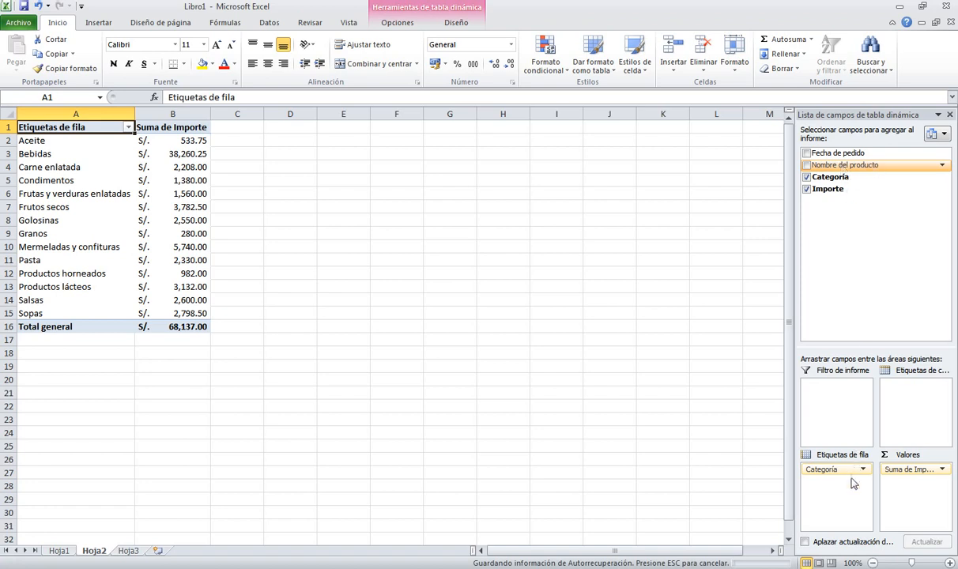
pyautogui.click(806, 164)
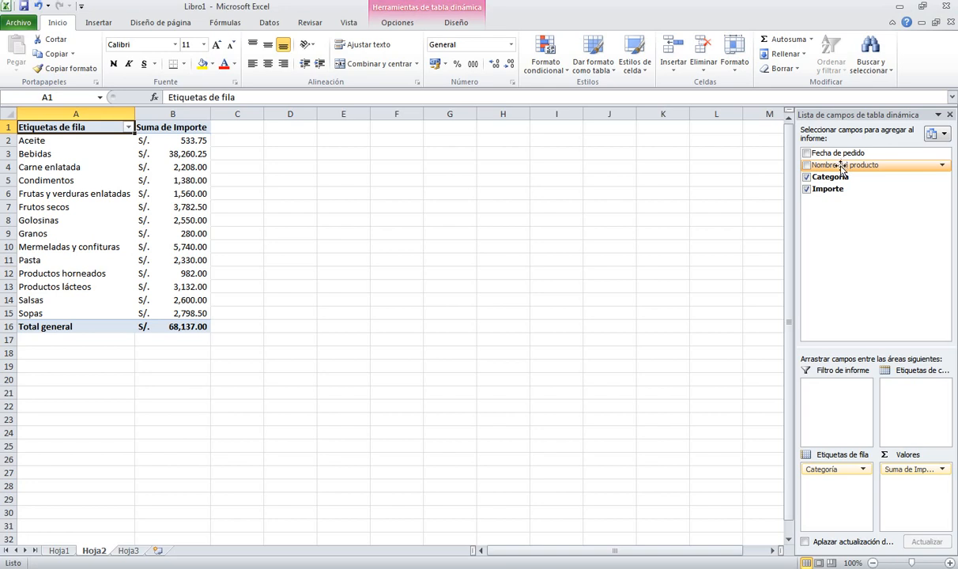
pyautogui.moveTo(842, 169); pyautogui.dragTo(843, 490)
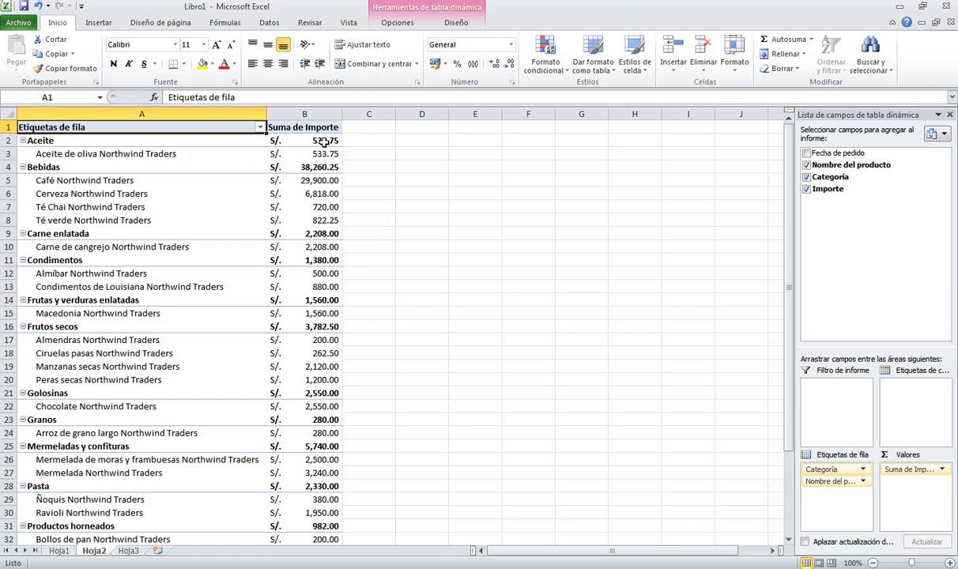
# Collapse every category in the pivot table, from Aceite to Sopas, so only the category totals are listed.
pyautogui.moveTo(294, 138)
pyautogui.click(23, 234)
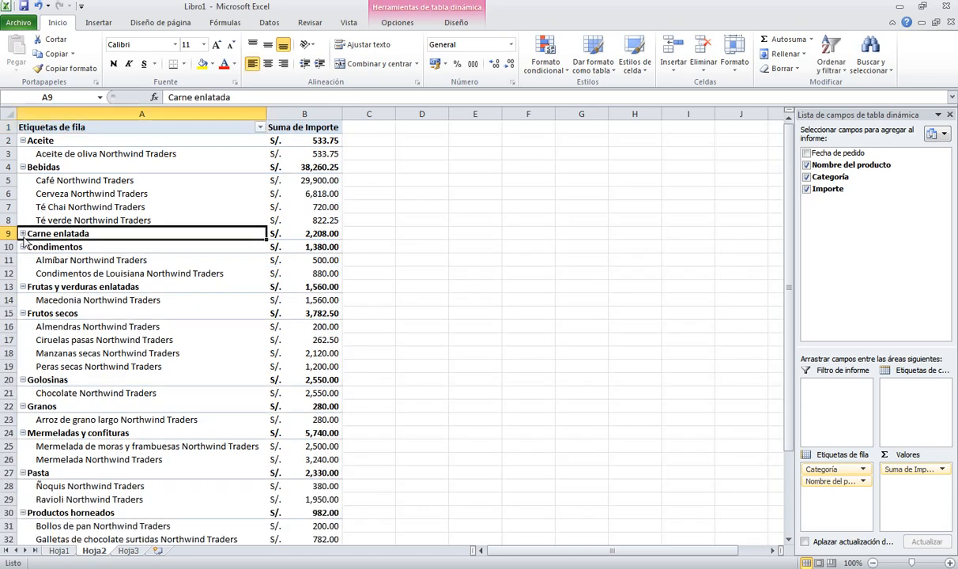
pyautogui.click(23, 247)
pyautogui.click(23, 261)
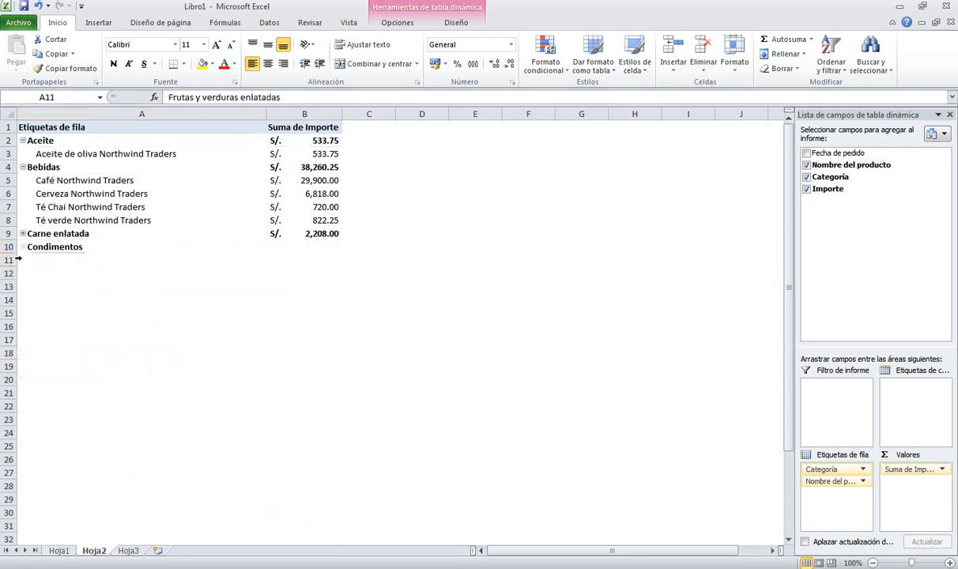
pyautogui.click(23, 274)
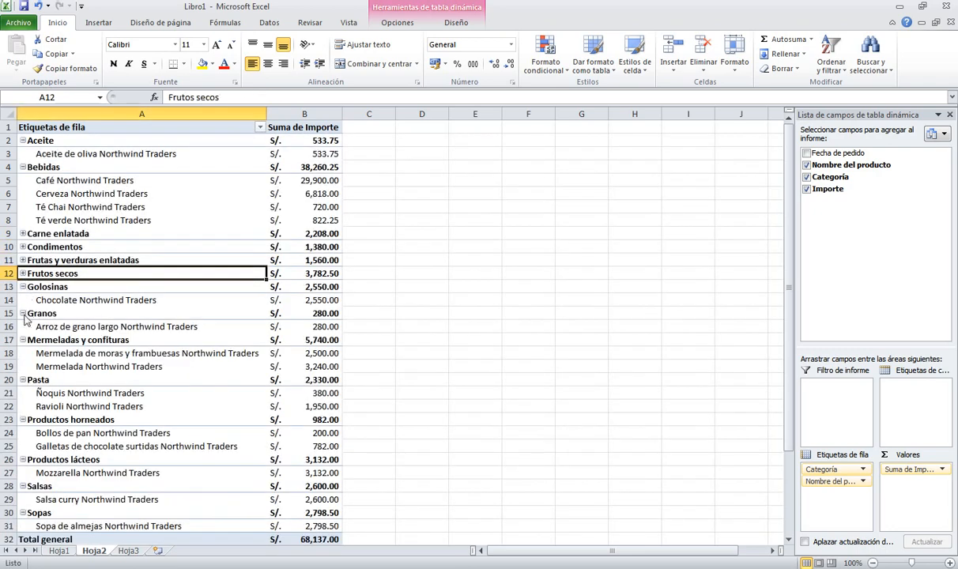
pyautogui.click(23, 314)
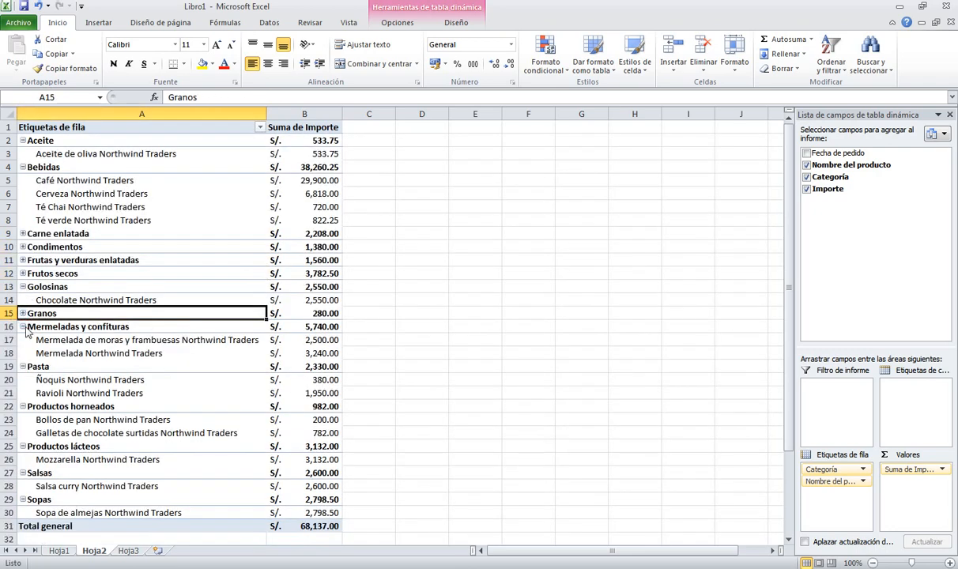
pyautogui.click(23, 327)
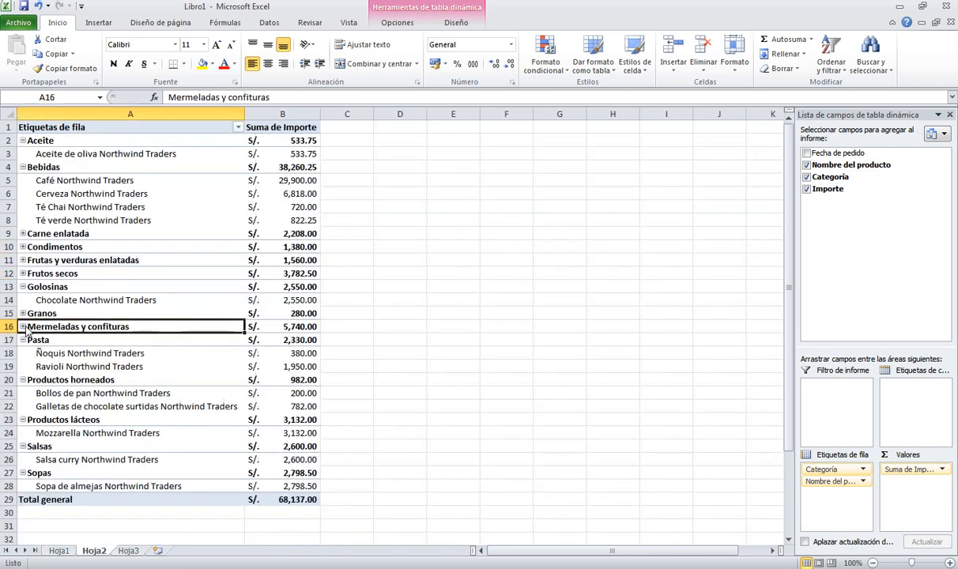
pyautogui.click(23, 168)
pyautogui.click(23, 141)
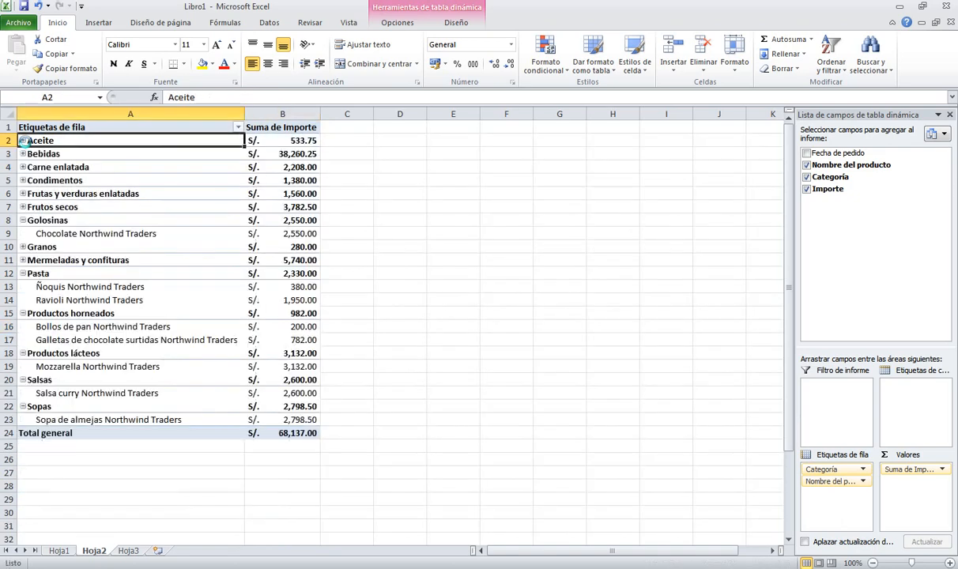
pyautogui.click(23, 220)
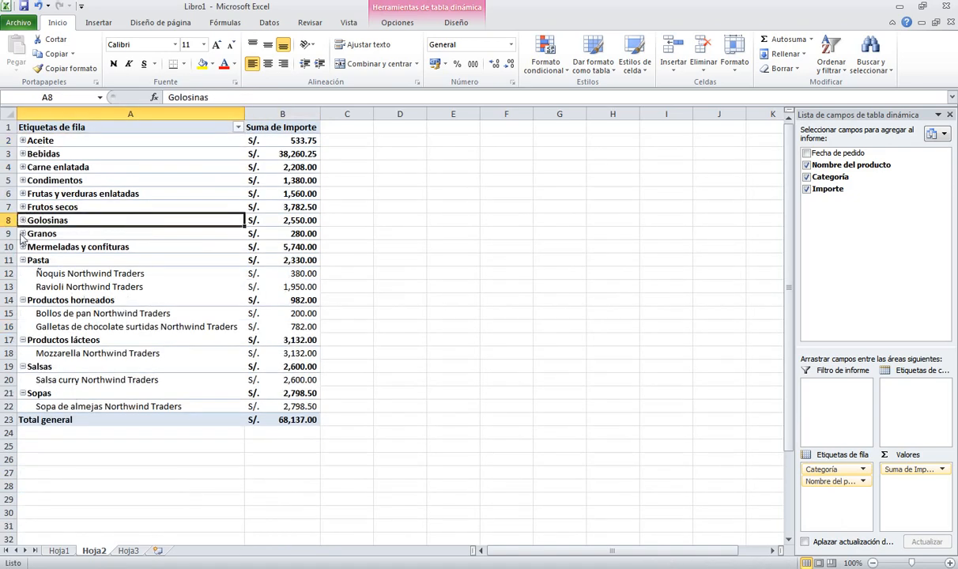
pyautogui.click(23, 260)
pyautogui.click(23, 273)
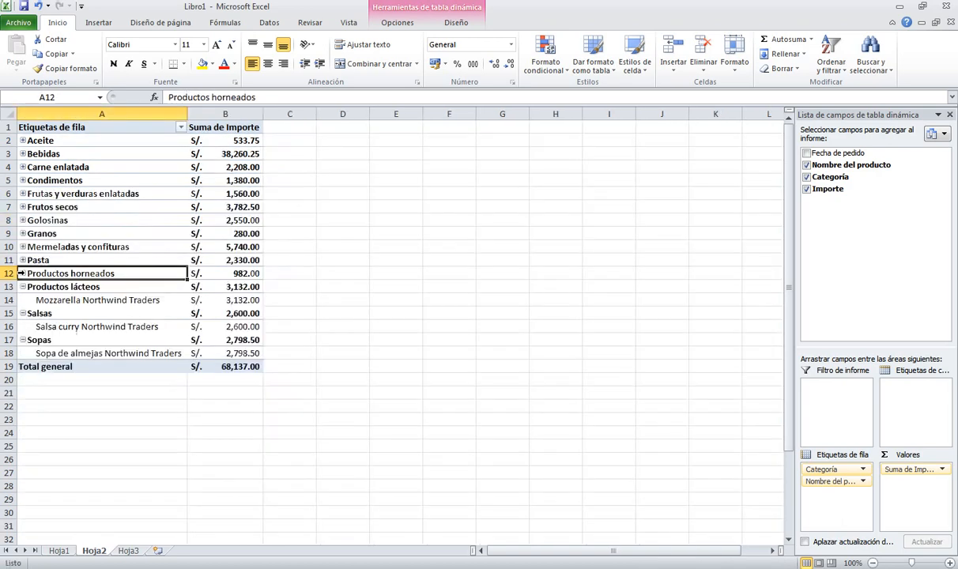
pyautogui.click(23, 287)
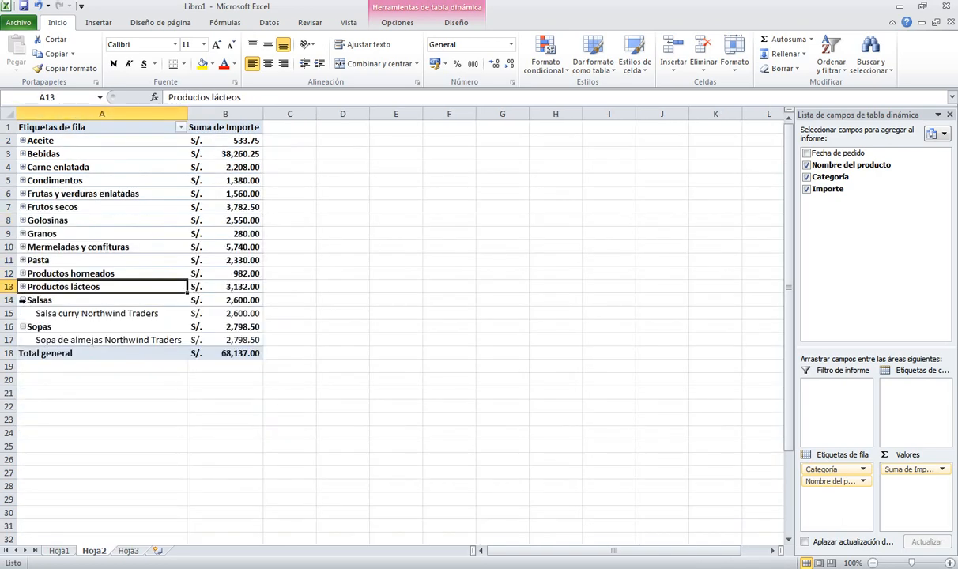
pyautogui.click(23, 301)
pyautogui.click(24, 314)
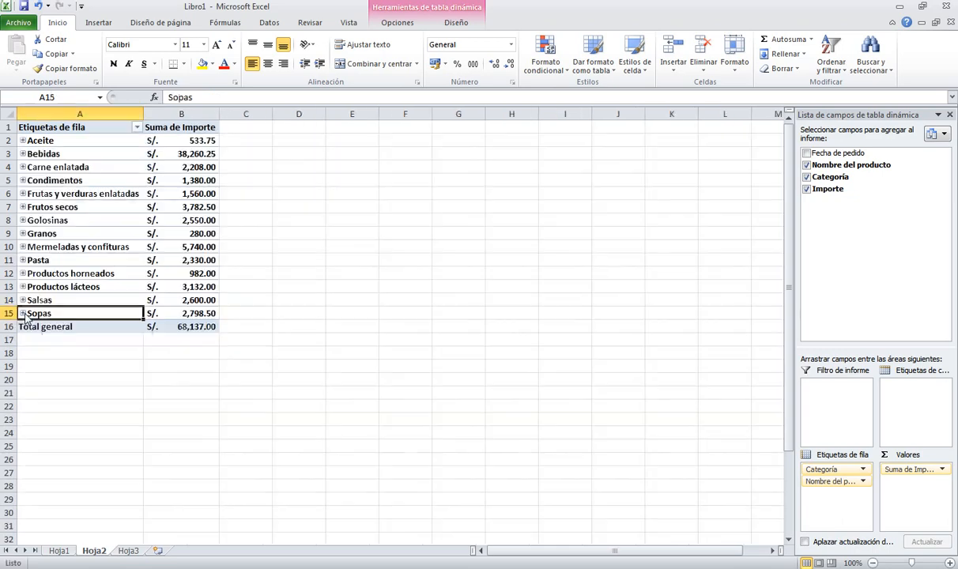
# Expand the Sopas and Bebidas categories to list their products.
pyautogui.click(25, 314)
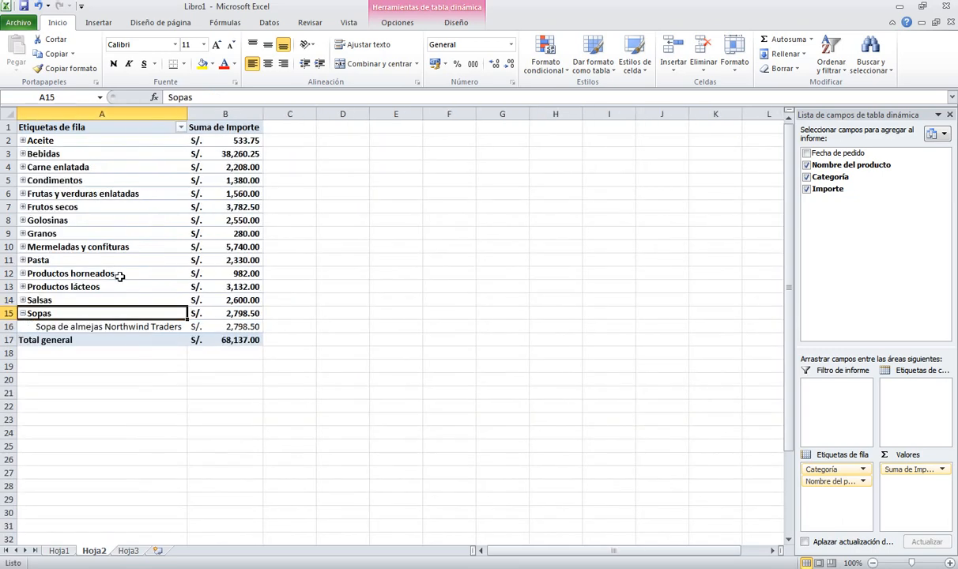
pyautogui.click(22, 154)
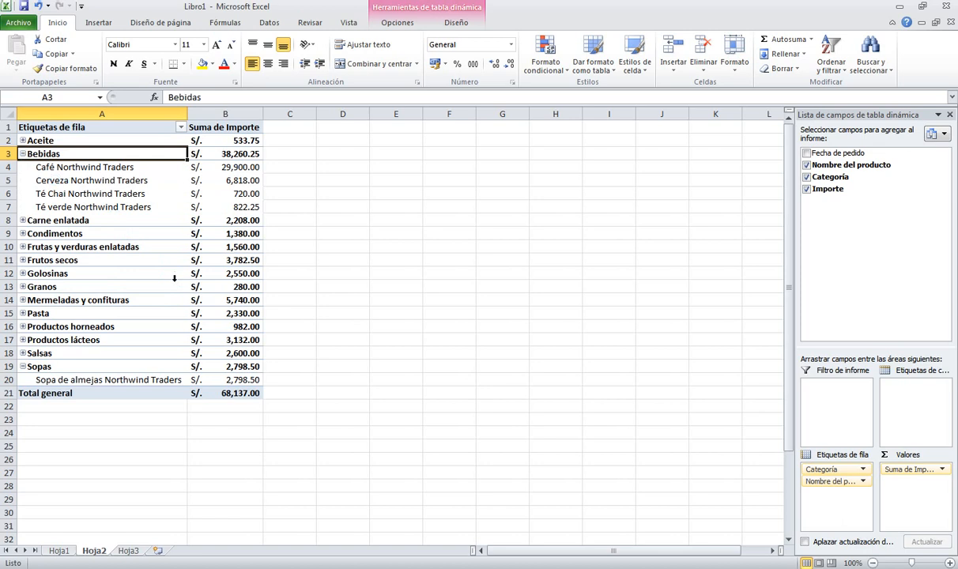